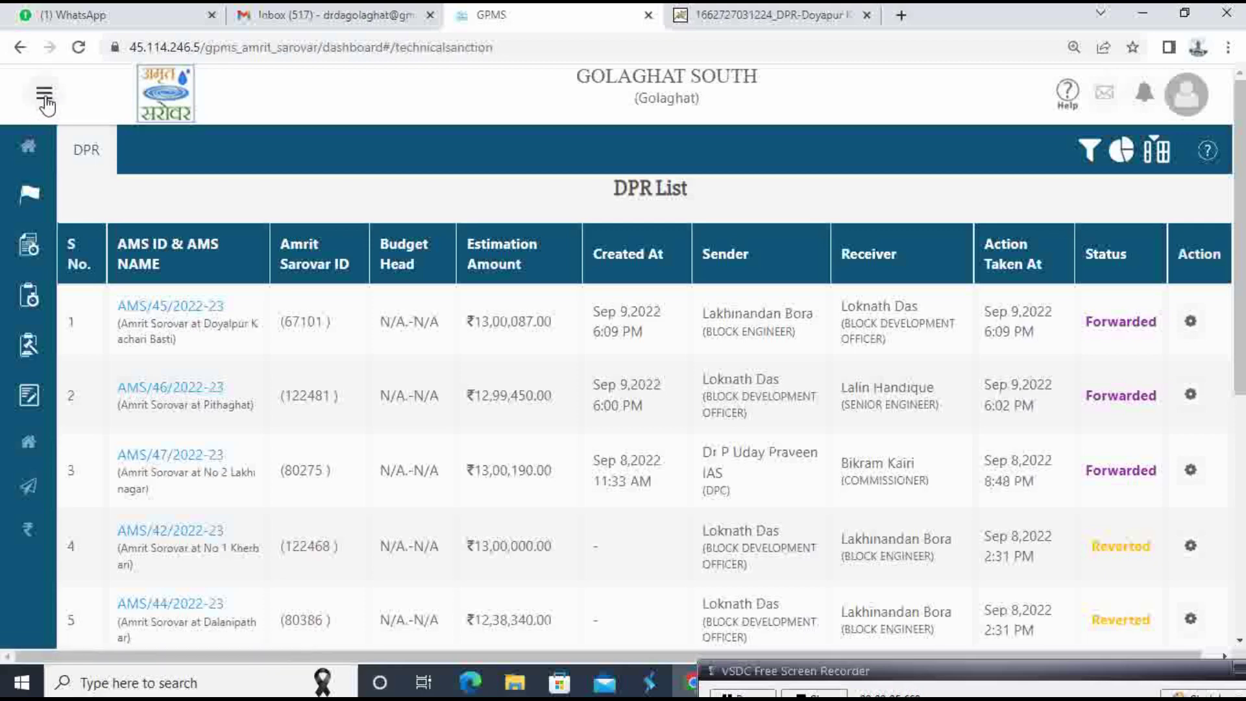
Find the reverted DPR AMS/42/2022-23 for Amrit Sorovar at No 1 Kherbari in the DPR list and open its work details.
click(43, 94)
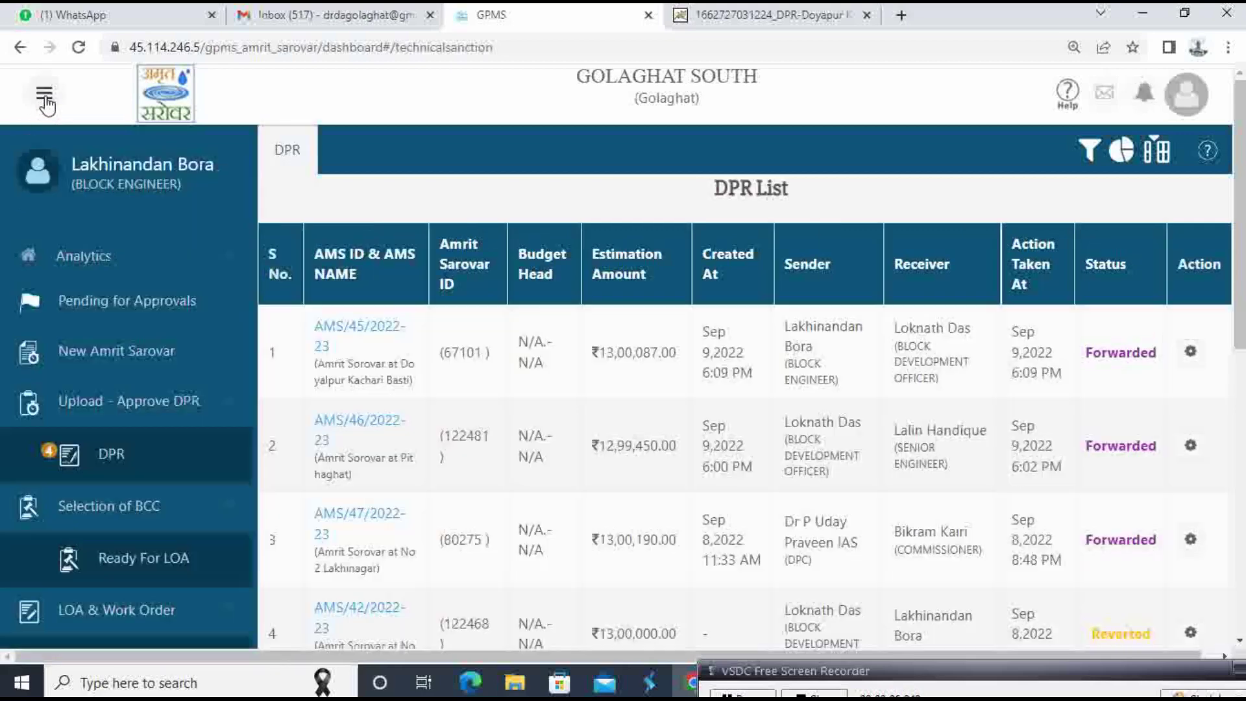
click(125, 458)
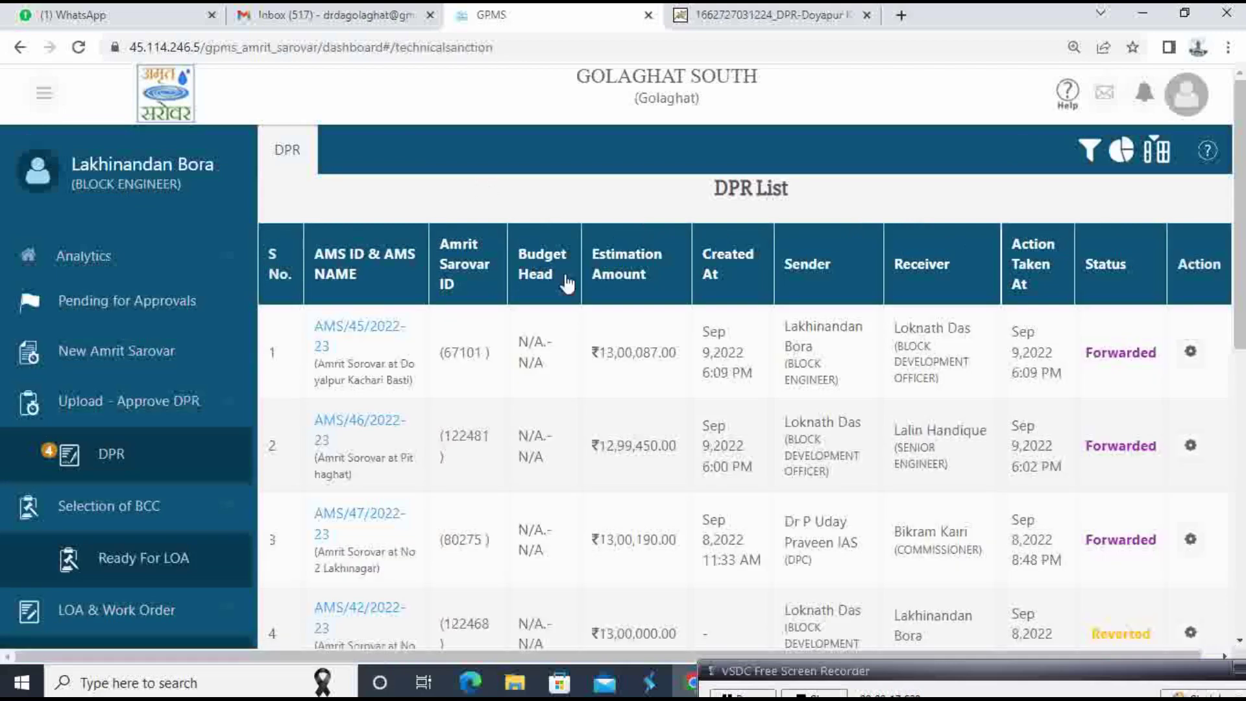
click(67, 109)
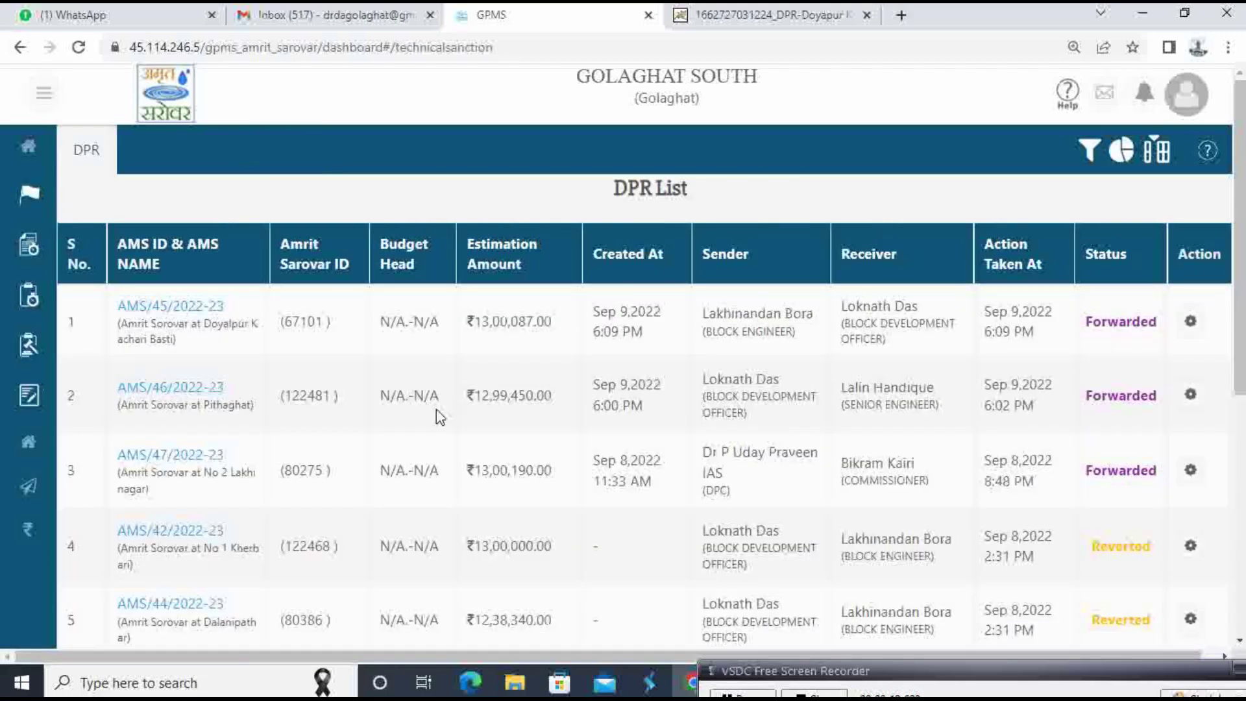
scroll(1032, 379, down, 3)
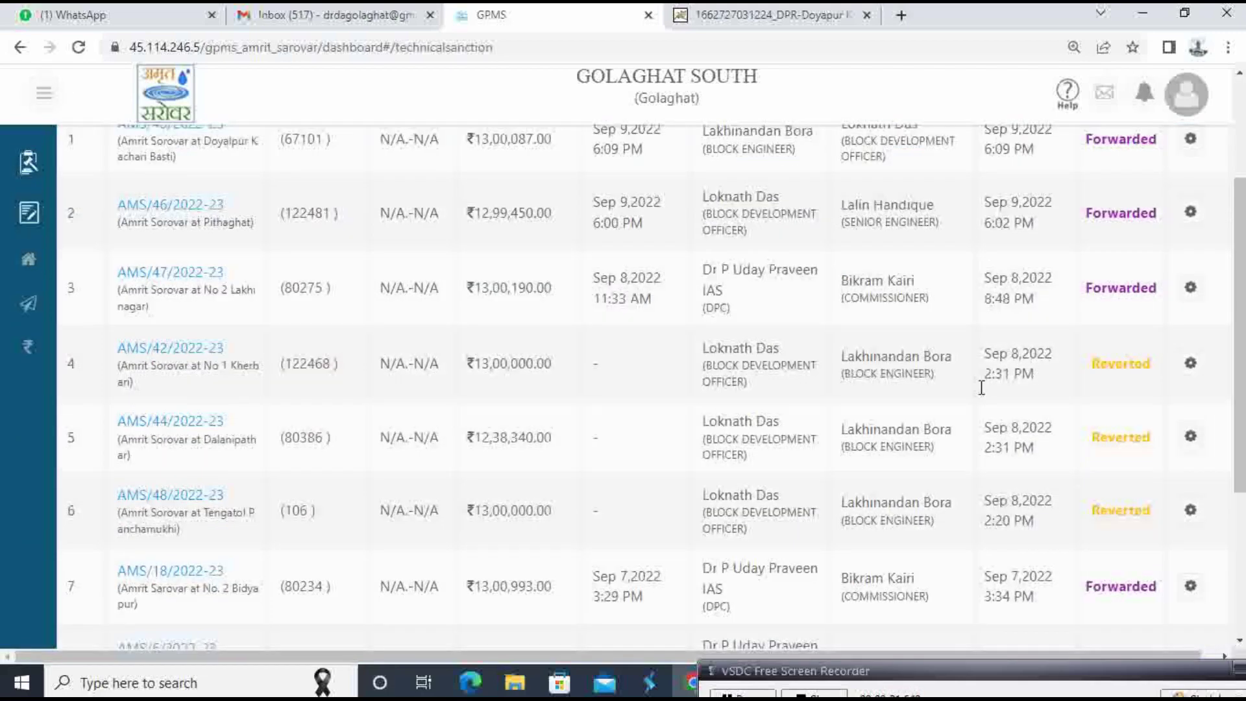
click(176, 351)
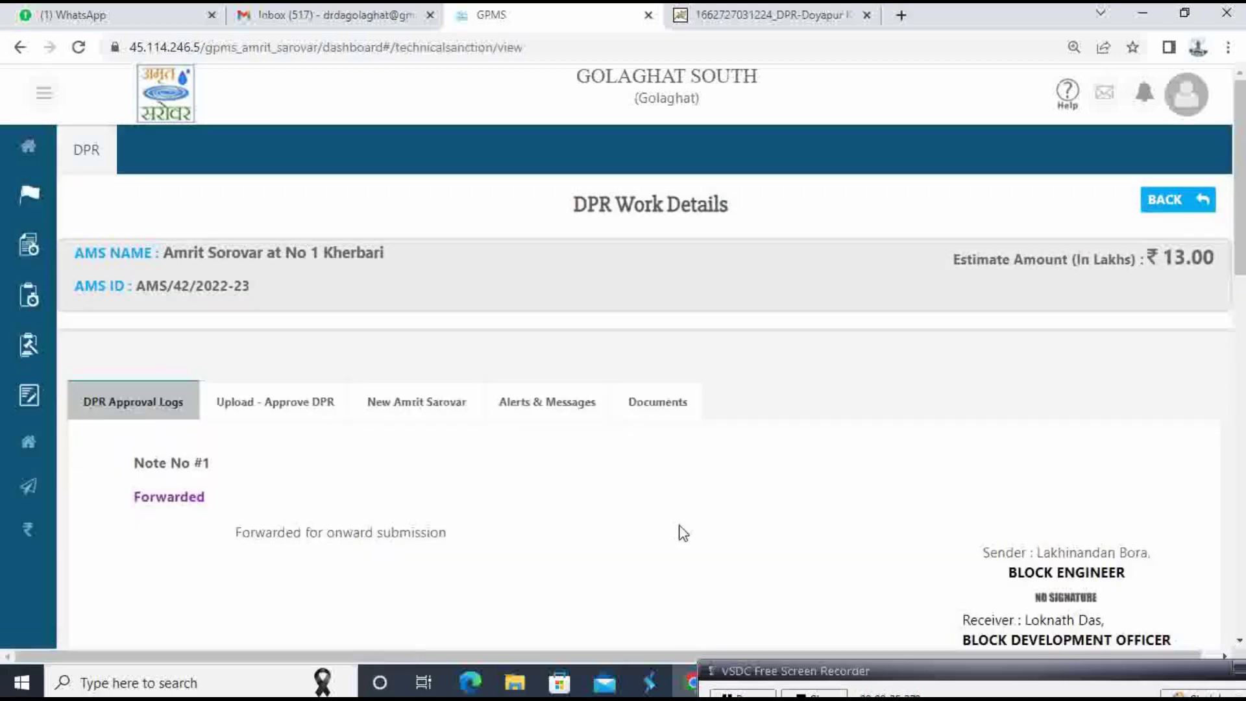
Review the Upload - Approve DPR details and the uploaded documents of the No 1 Kherbari work.
scroll(682, 512, down, 3)
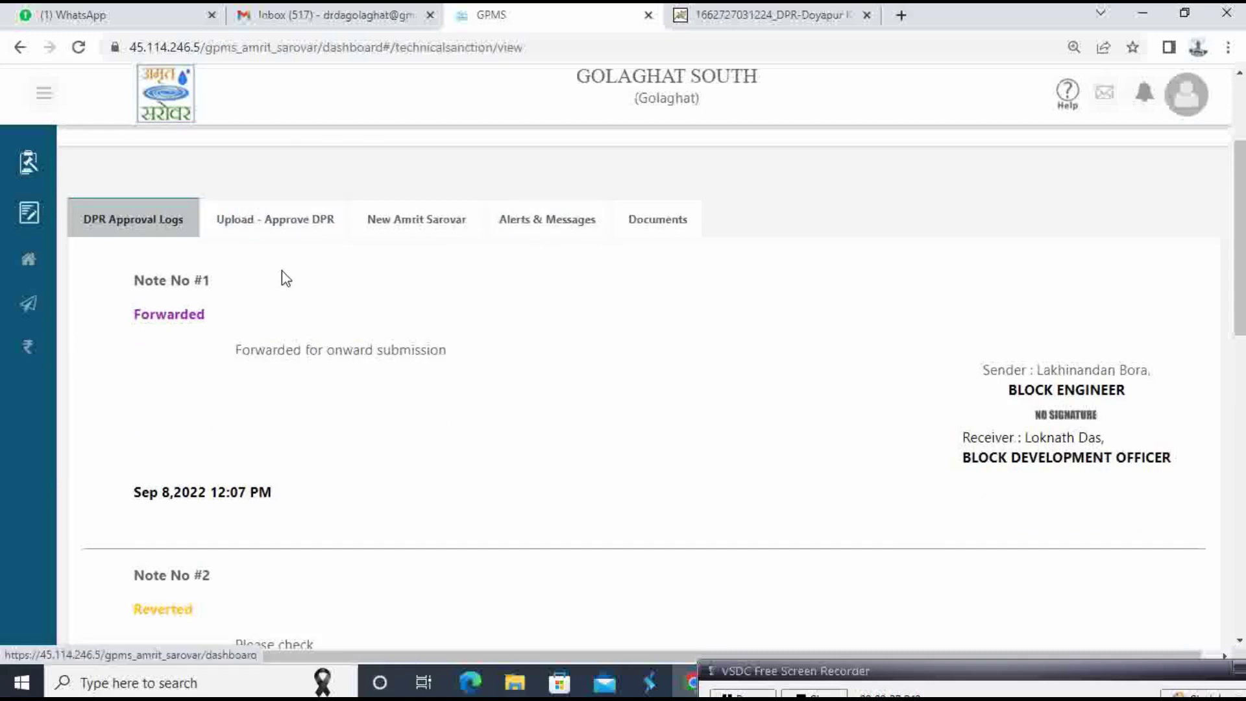
click(280, 226)
scroll(460, 418, down, 4)
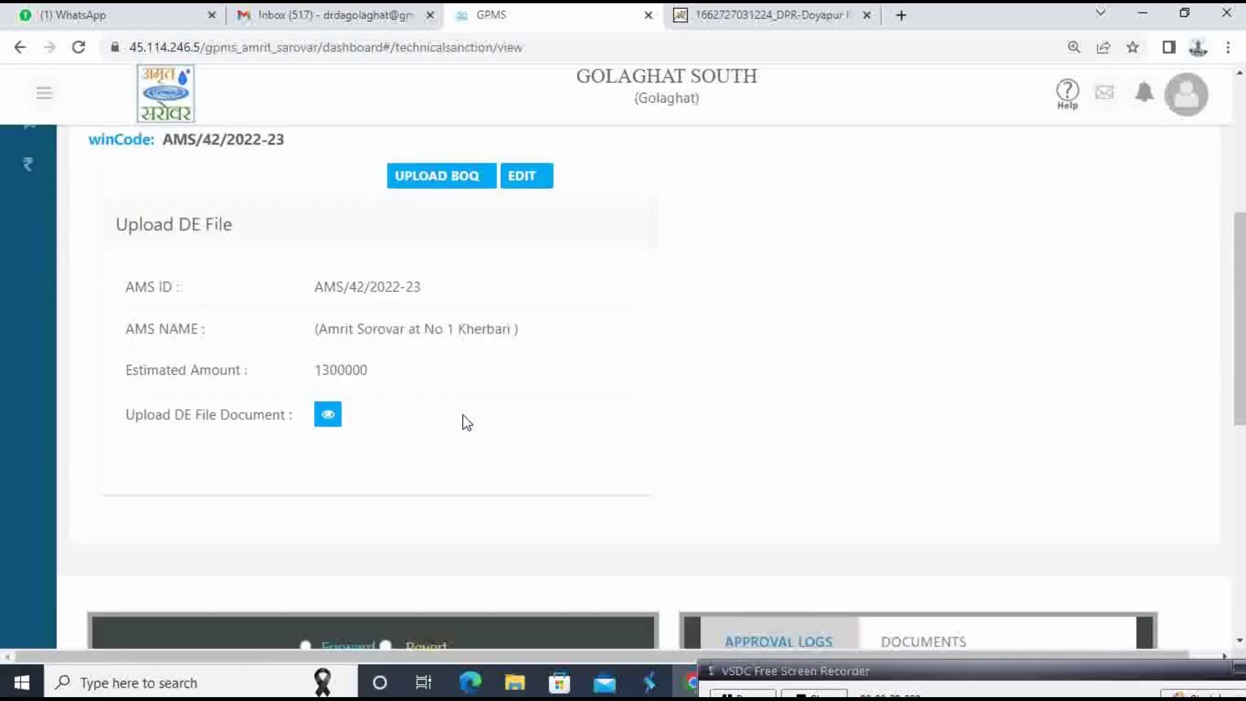
scroll(422, 363, up, 3)
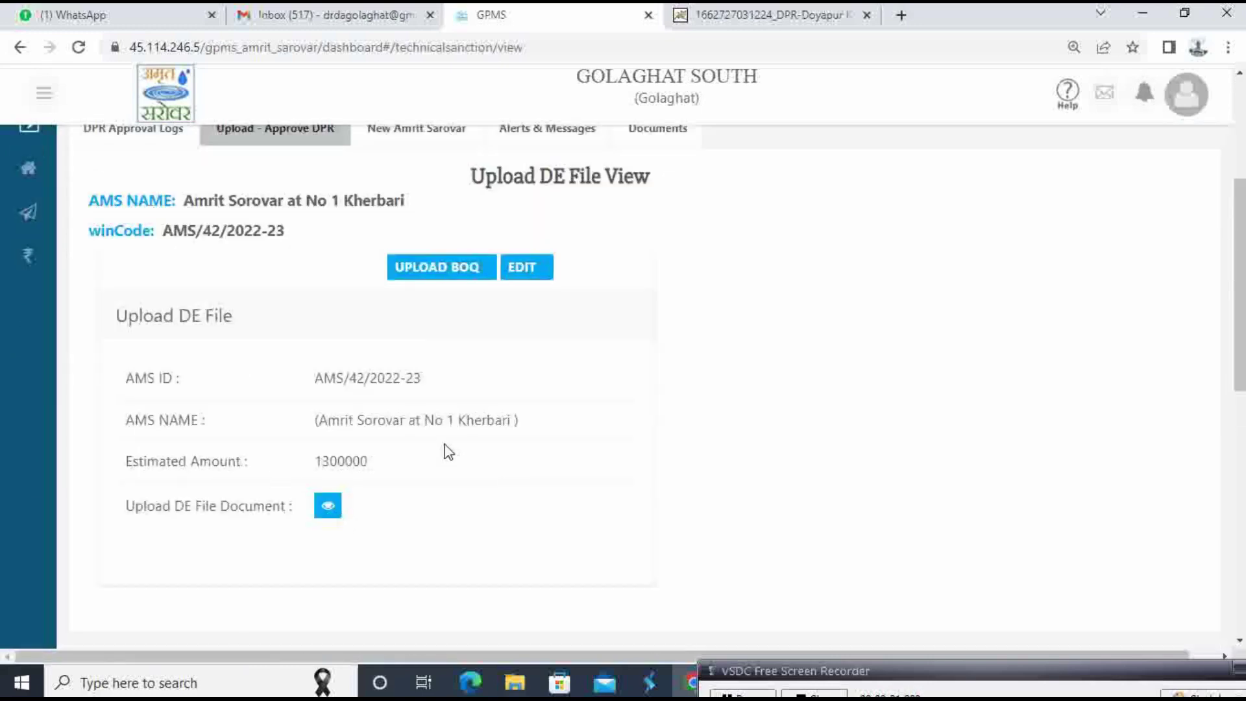
scroll(513, 435, up, 4)
click(658, 403)
scroll(714, 429, down, 4)
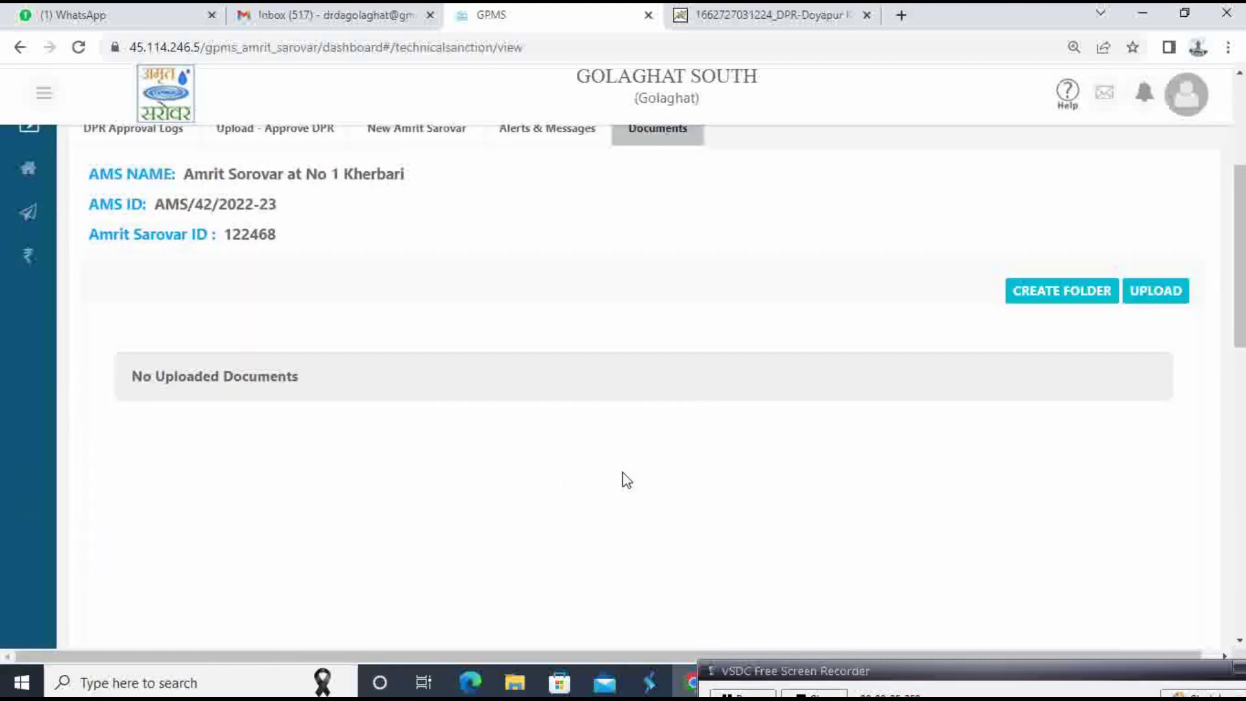
View the Upload - Approve DPR details and open the documents section of Amrit Sorovar at Dalanipathar, AMS/44/2022-23.
scroll(454, 442, up, 4)
click(311, 407)
scroll(316, 422, down, 4)
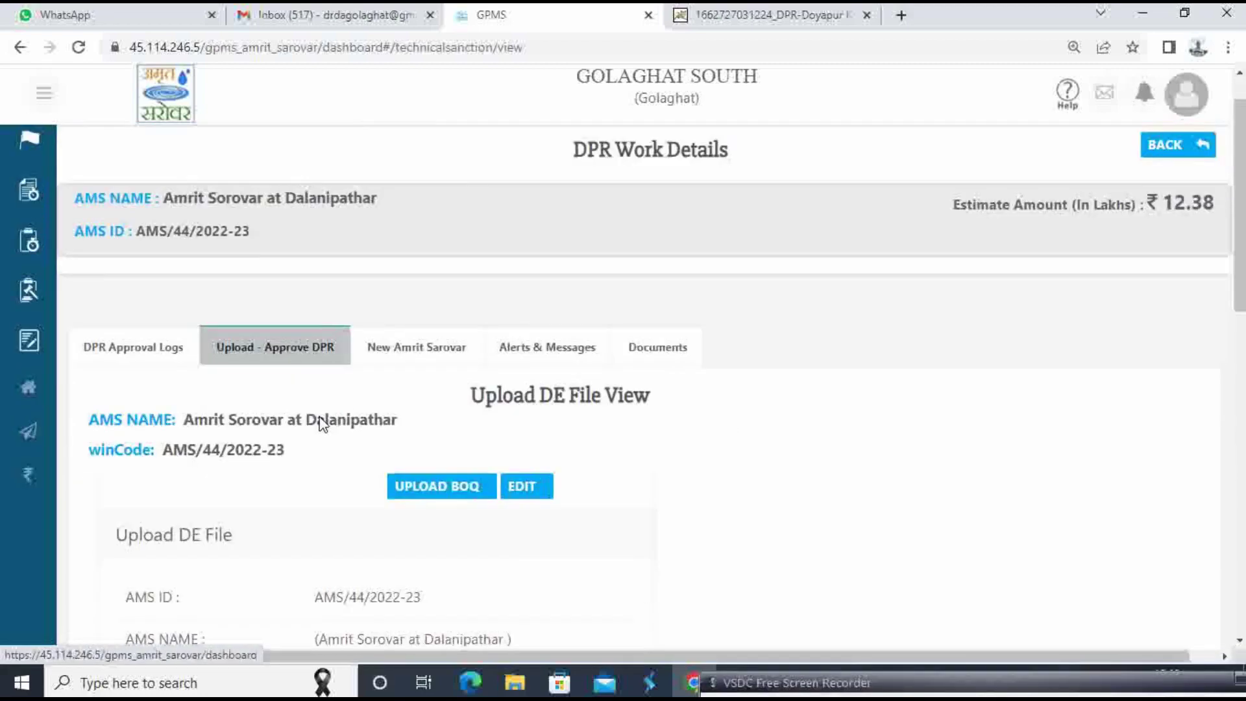
scroll(379, 464, up, 4)
click(656, 402)
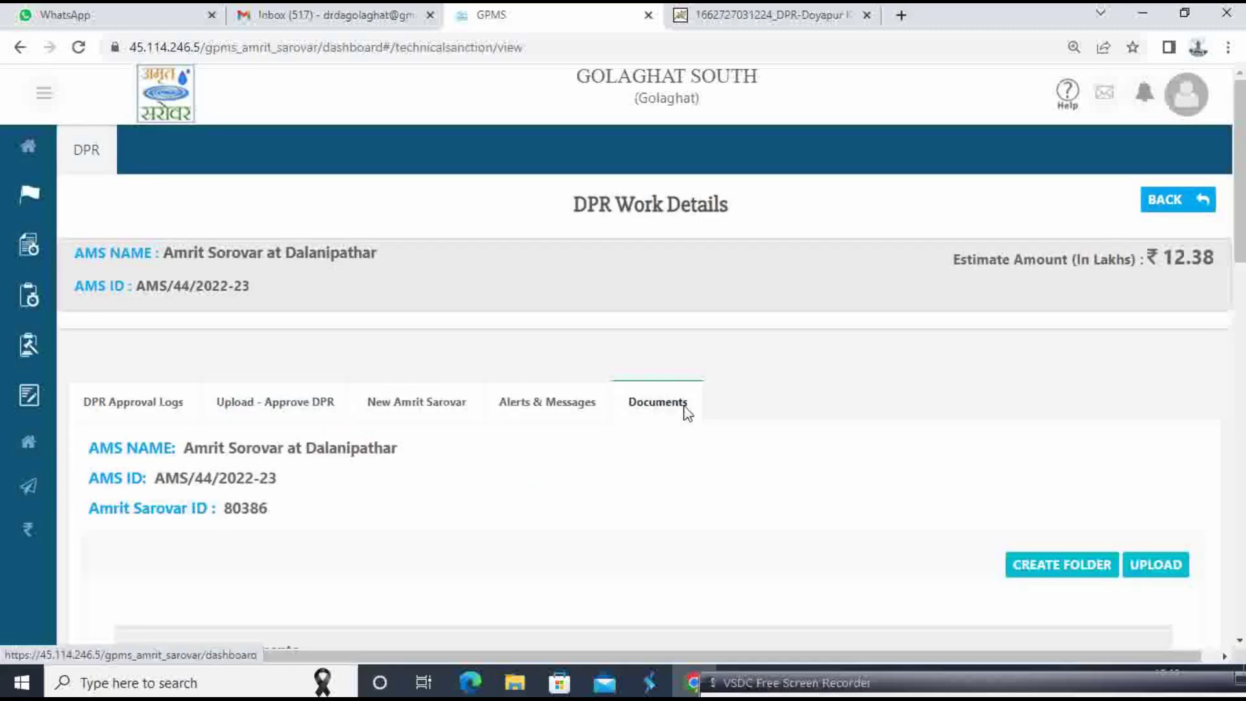
scroll(713, 421, down, 4)
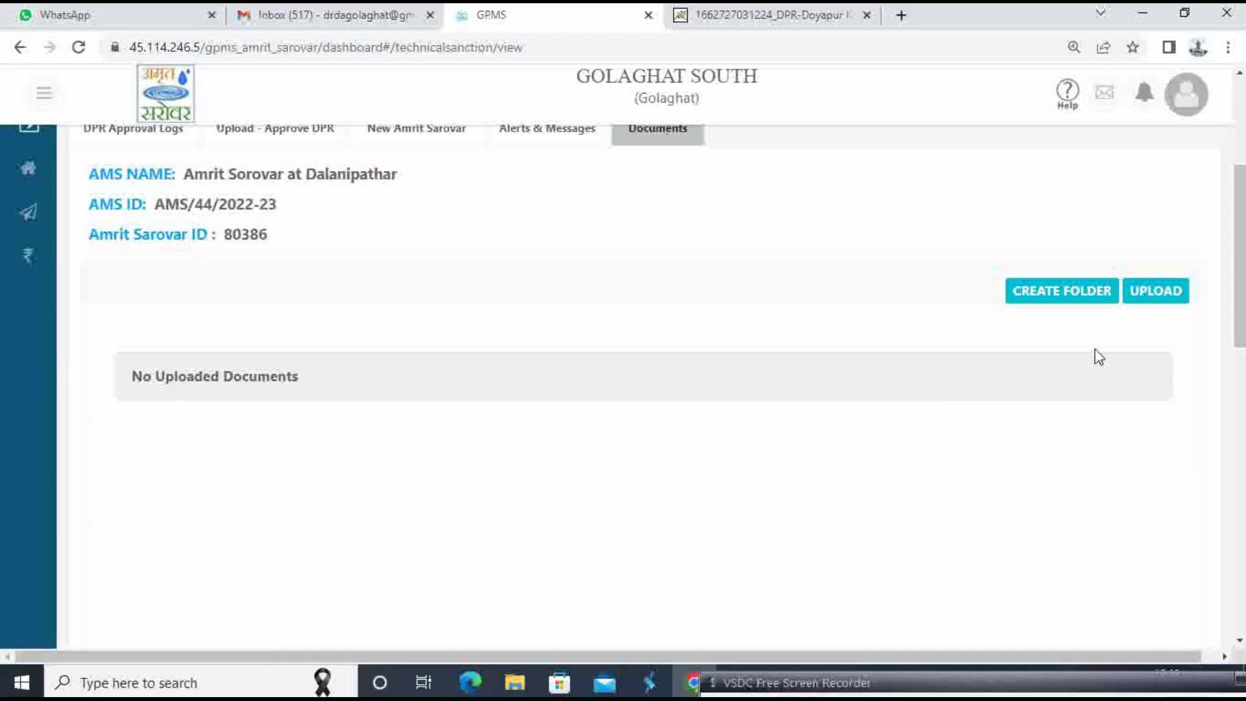
Create a folder named DPR in the documents of the Dalanipathar work.
click(1068, 292)
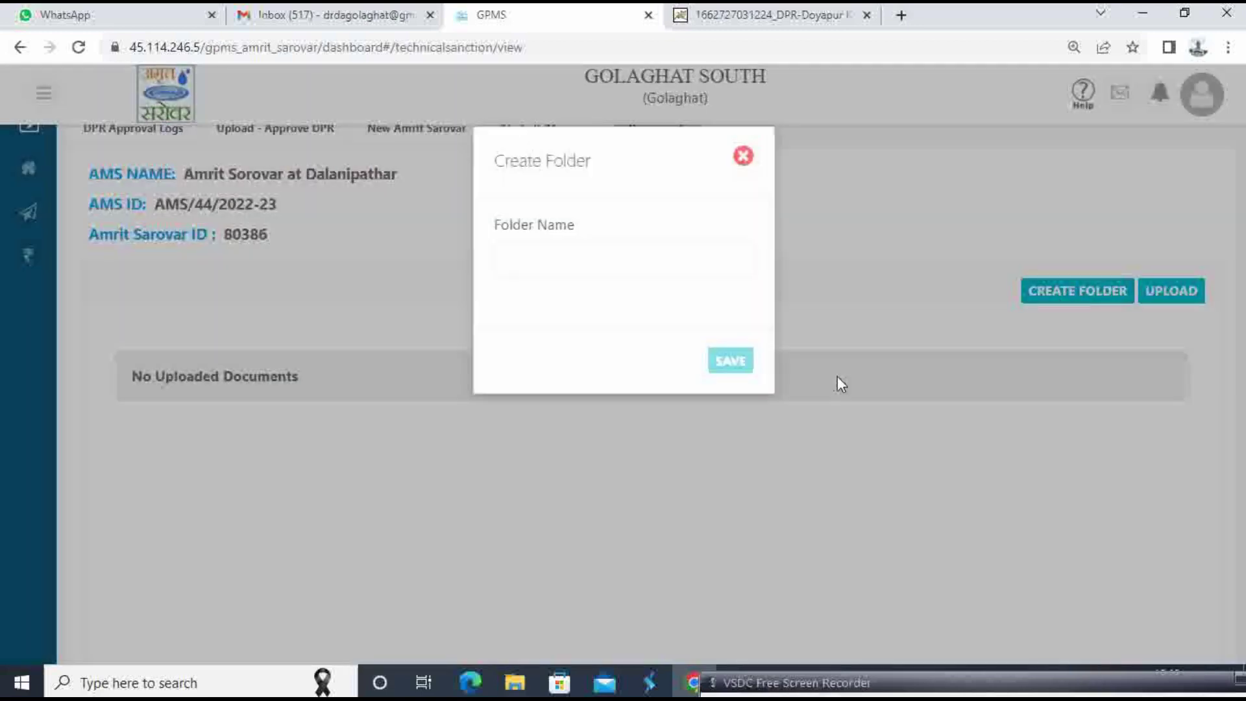
click(600, 261)
text(DPR)
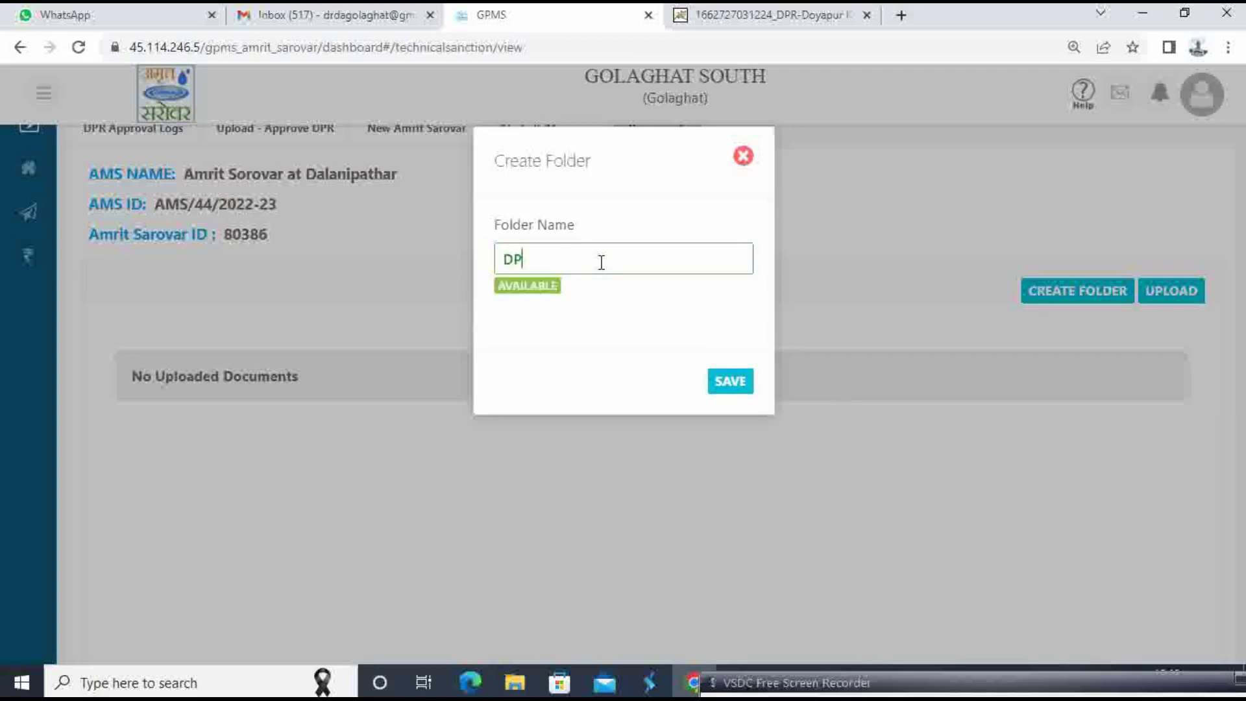
click(728, 380)
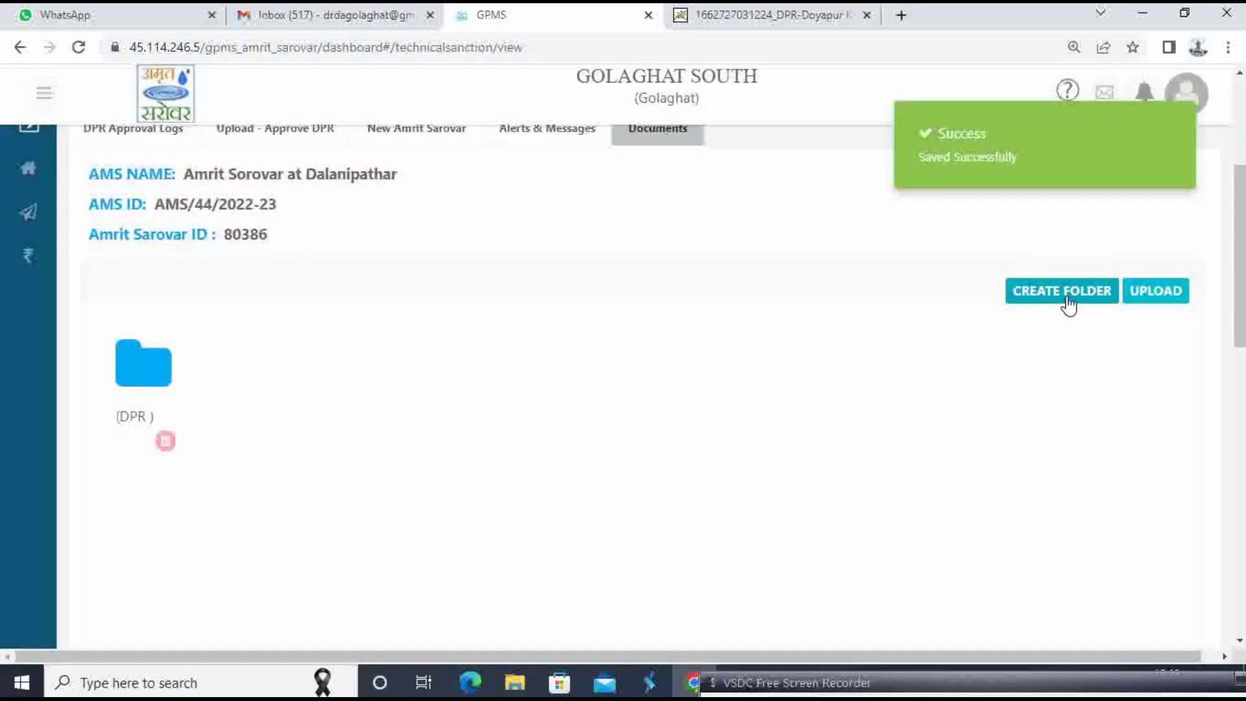
Create a second folder named BOQ in the documents of the Dalanipathar work.
click(1067, 304)
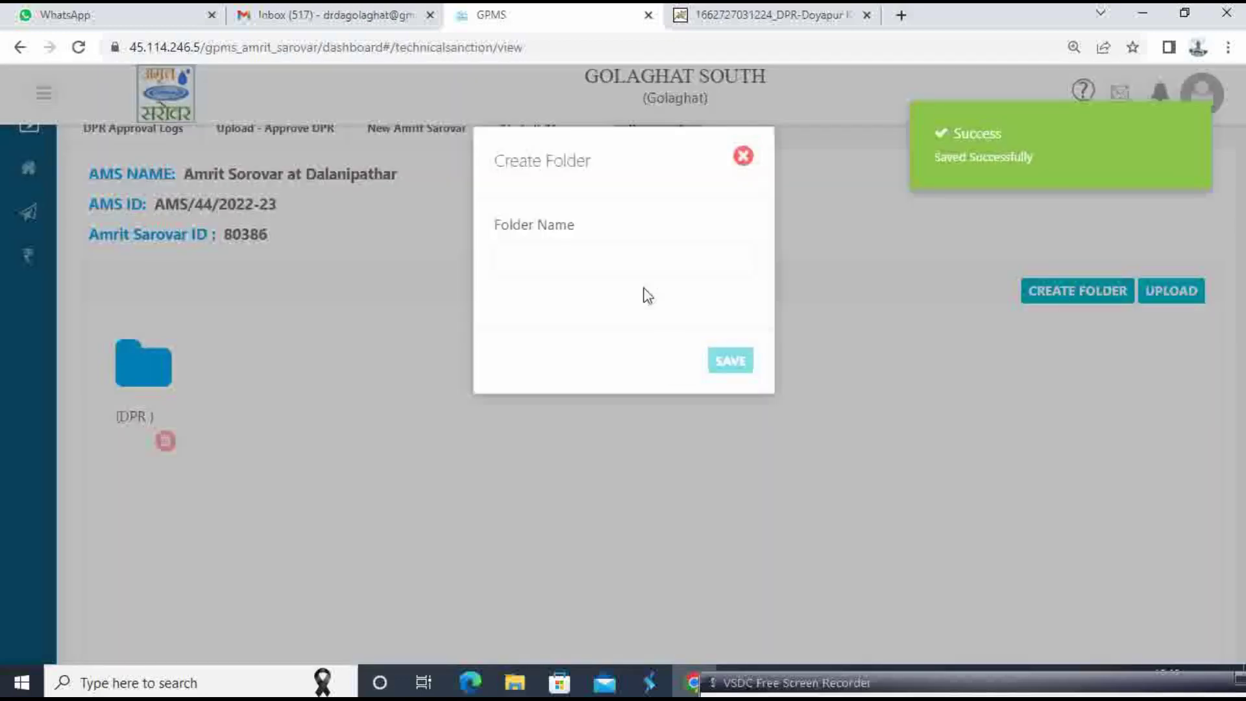
click(624, 262)
text(B)
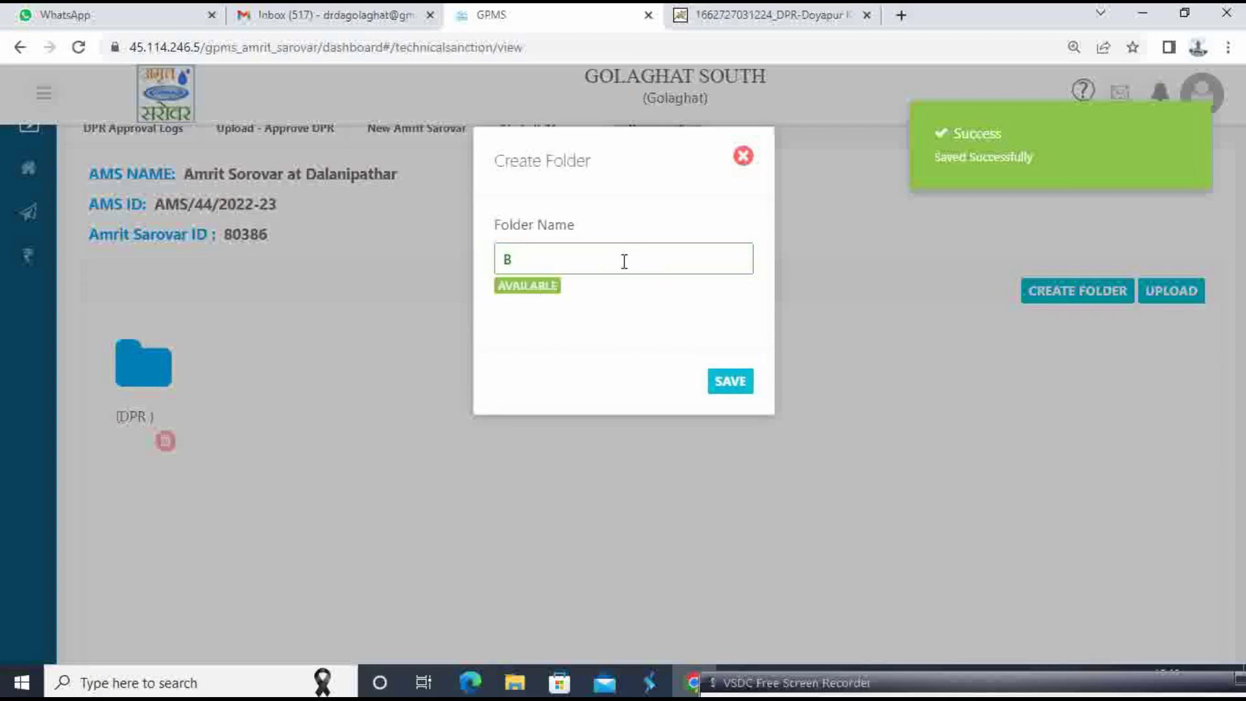
text(POQ)
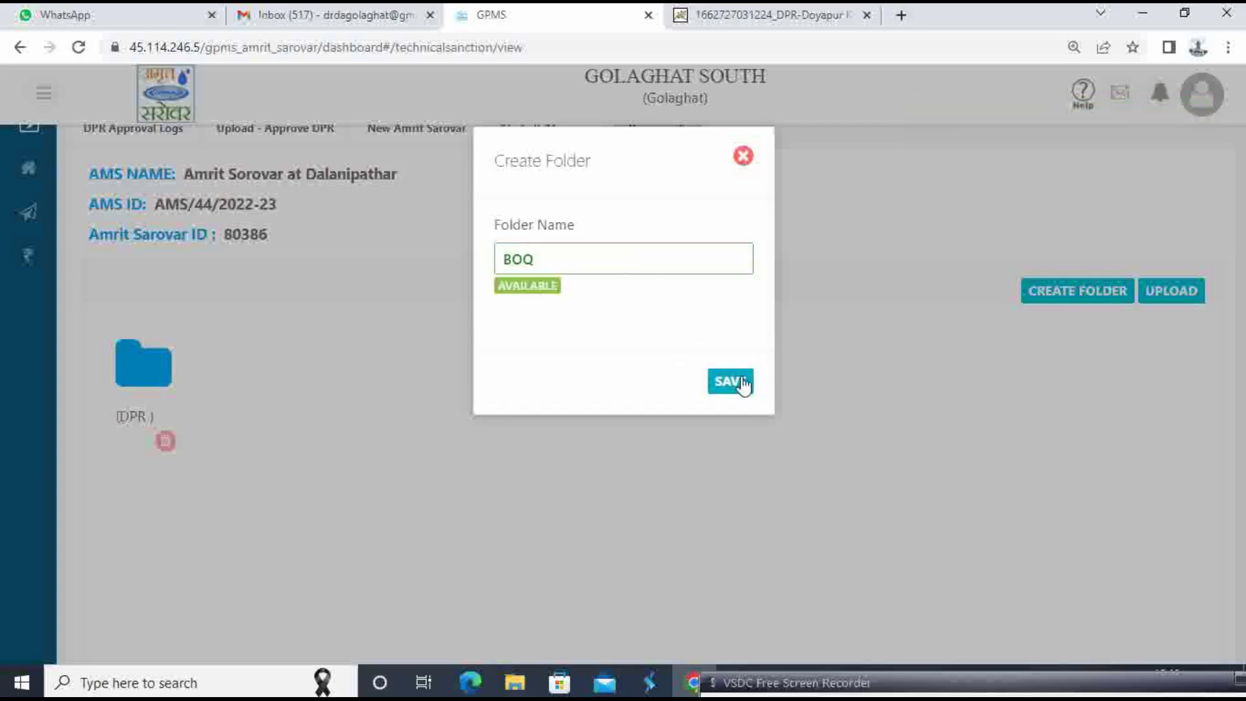
click(741, 384)
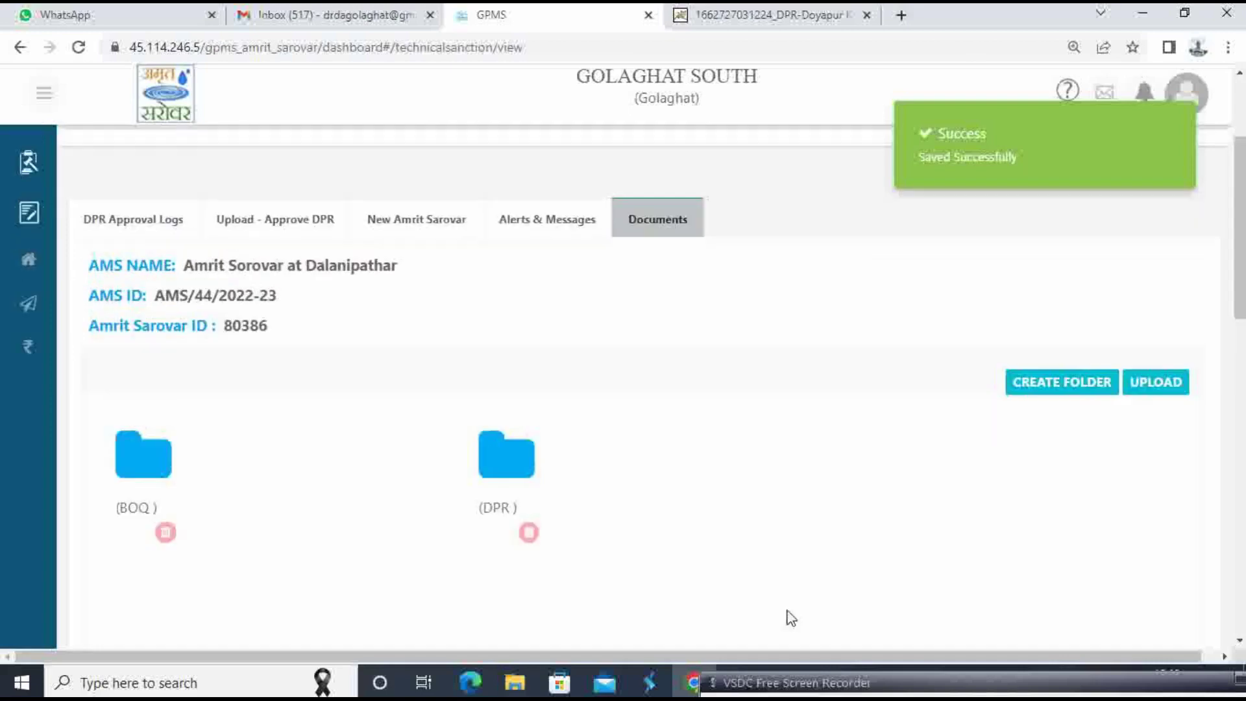
mouse_move(762, 678)
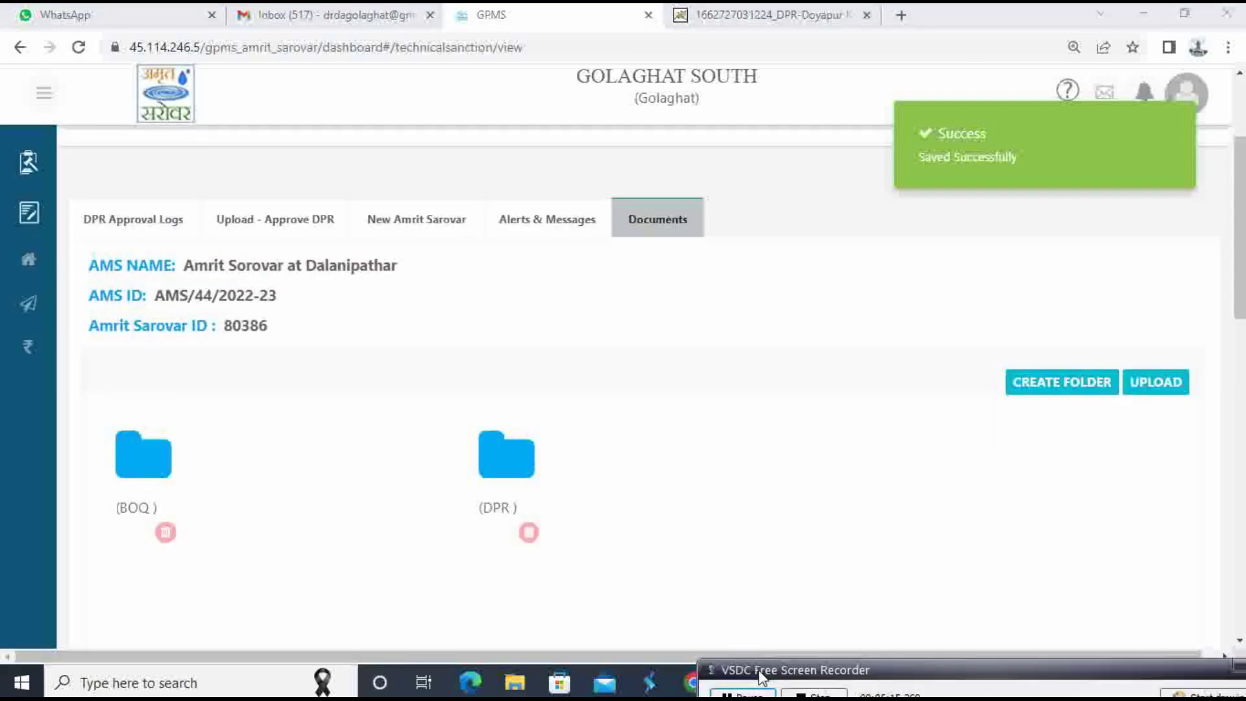
click(746, 695)
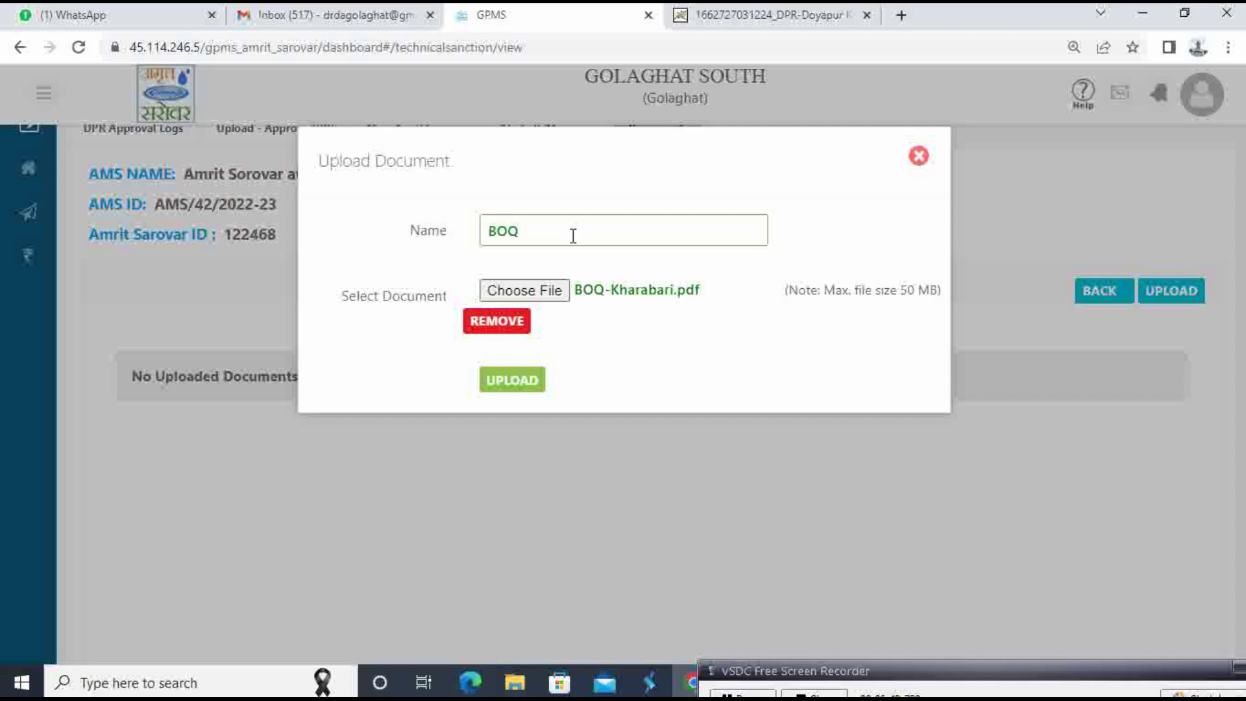
Try to upload BOQ-Kharabari.pdf to the No 1 Kherbari work under the name BOQ.
click(527, 387)
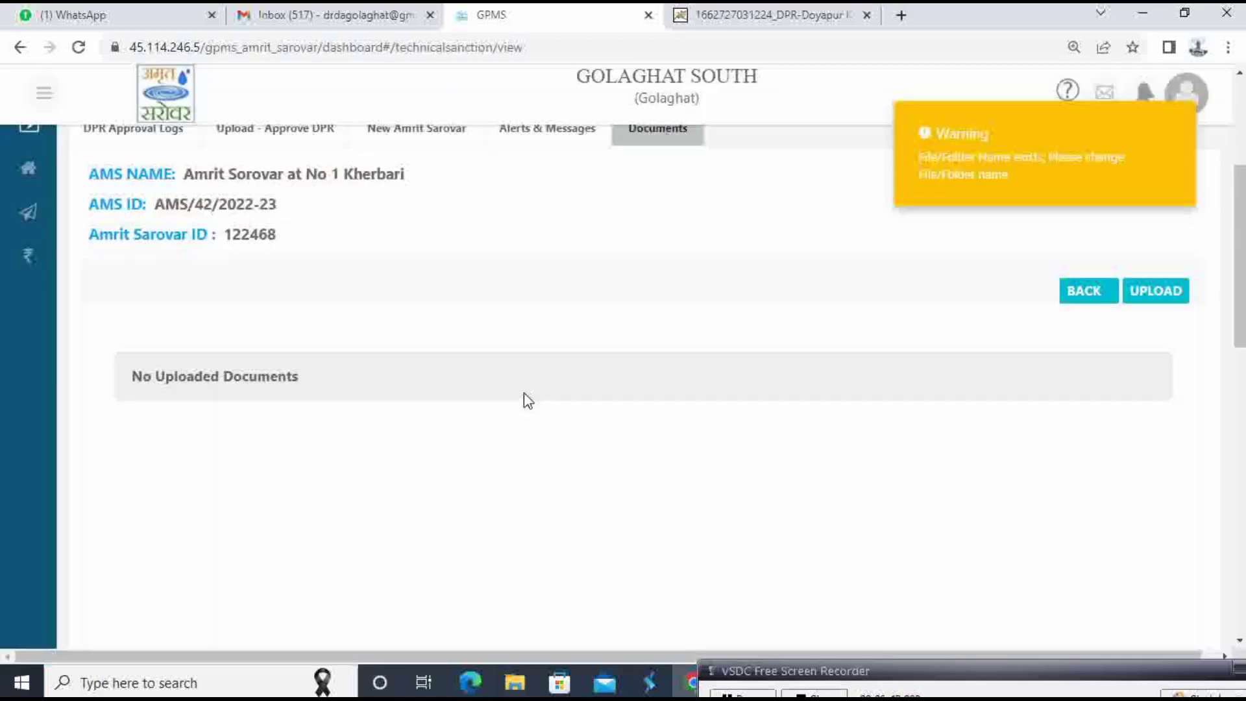
mouse_move(1154, 148)
click(1161, 124)
Upload BOQ-Kharabari.pdf to the No 1 Kherbari work's documents under the name BOq-Kharabari.
click(1142, 292)
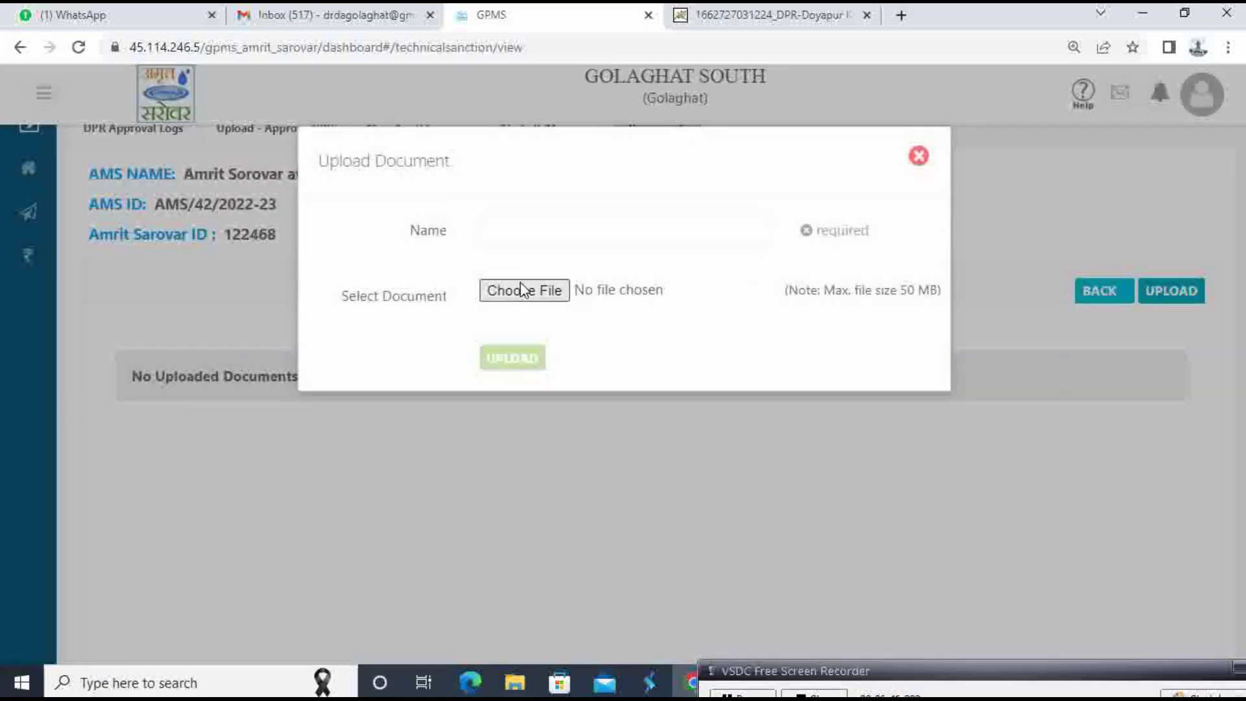
click(524, 290)
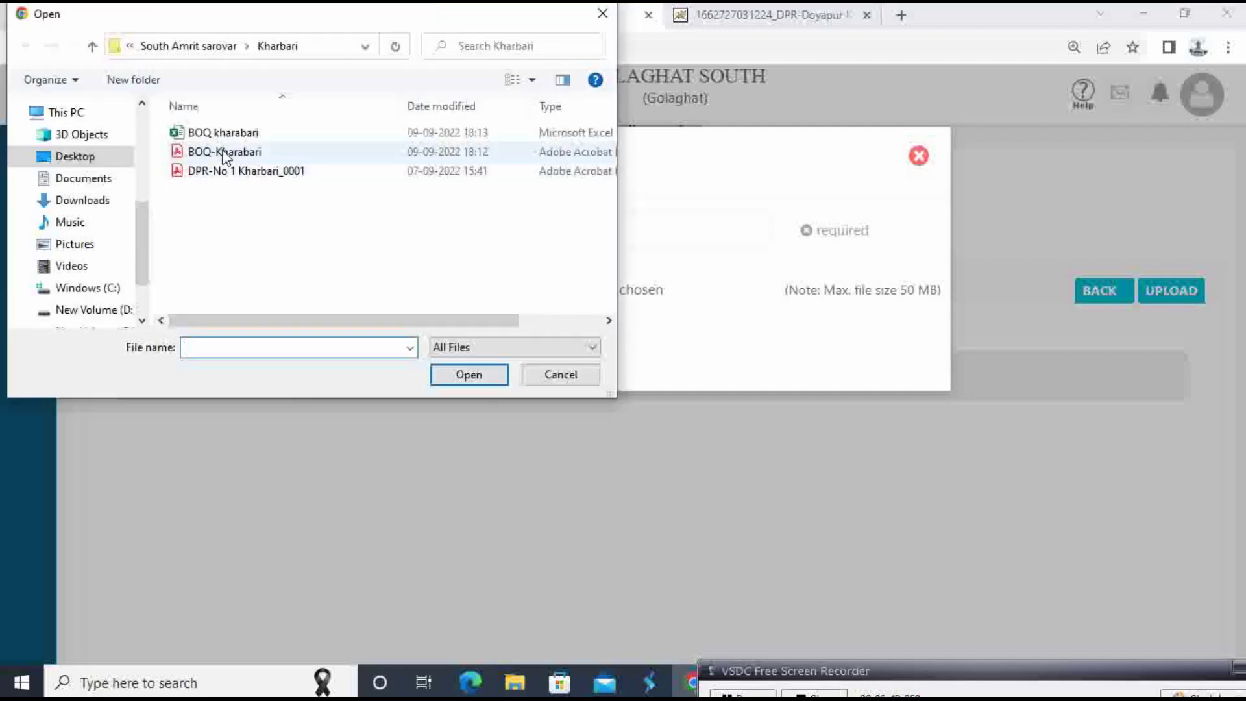
double_click(224, 152)
click(512, 240)
text(B)
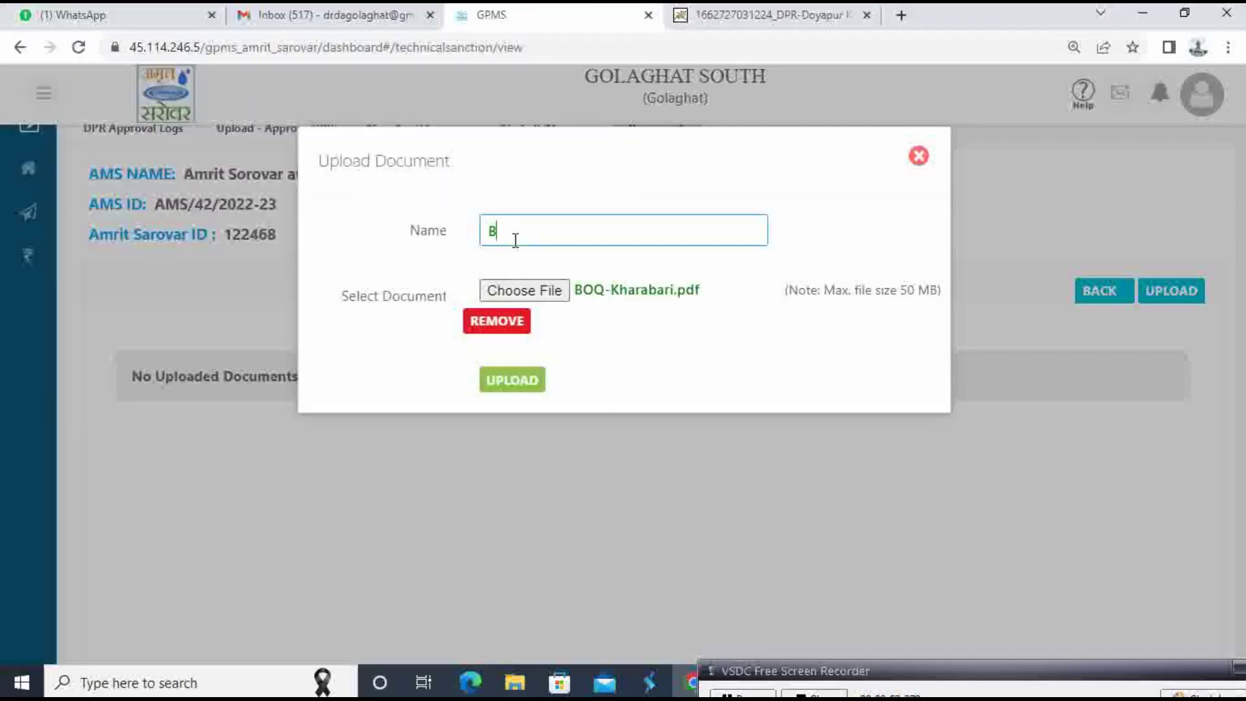
text(P)
text(Oq-)
text(K)
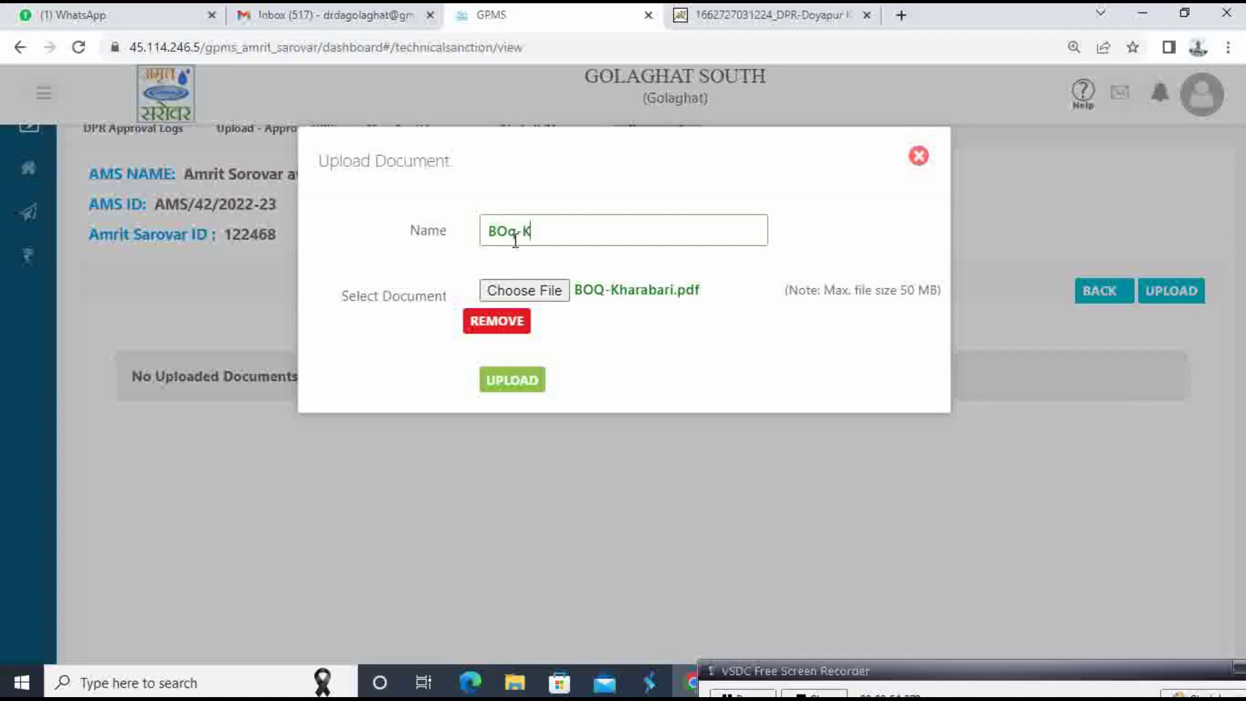
text(harabari)
click(527, 384)
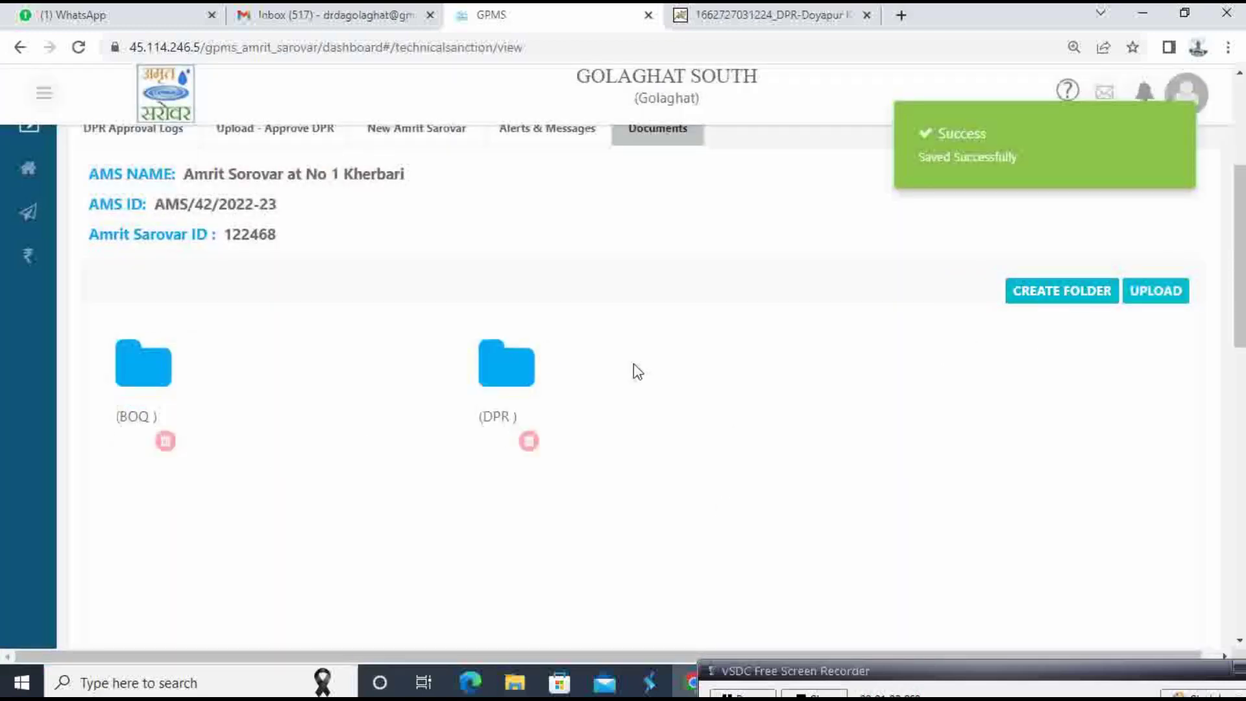
Upload the PDF DPR-No 1 Kharbari_0001 to the DPR folder under the name DPR-Kharabari and return to the folder overview.
click(526, 364)
click(1168, 291)
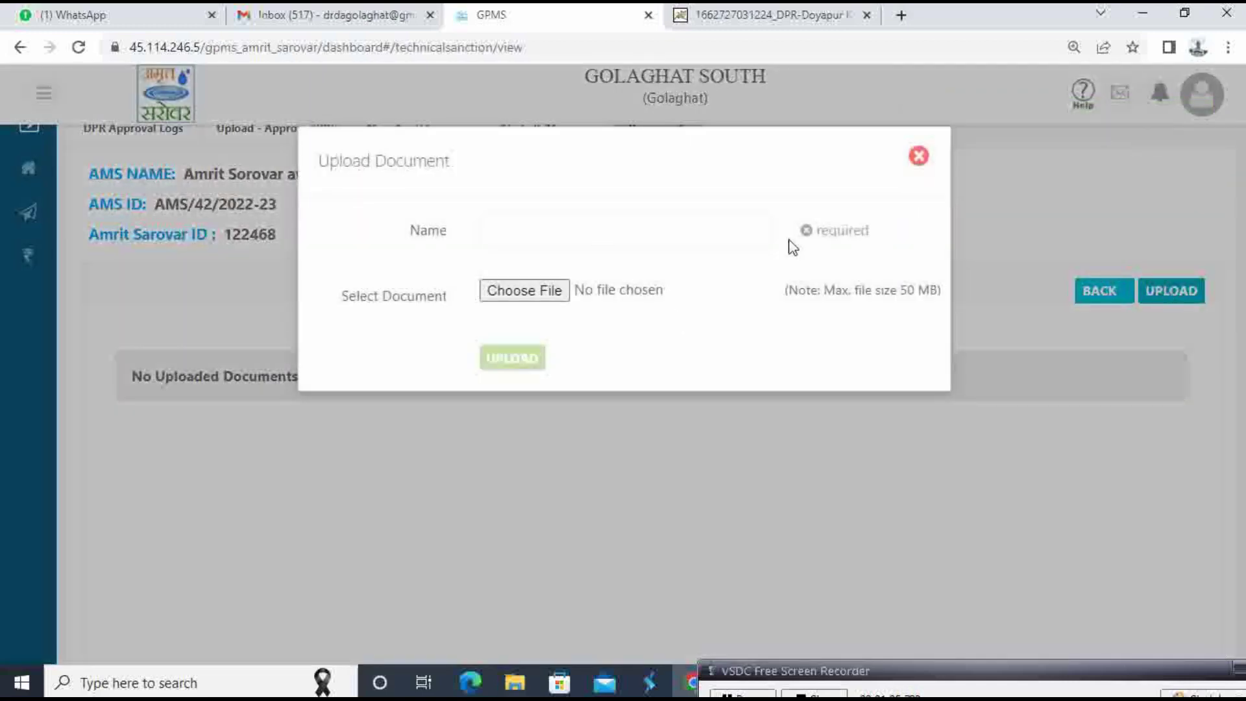
click(550, 292)
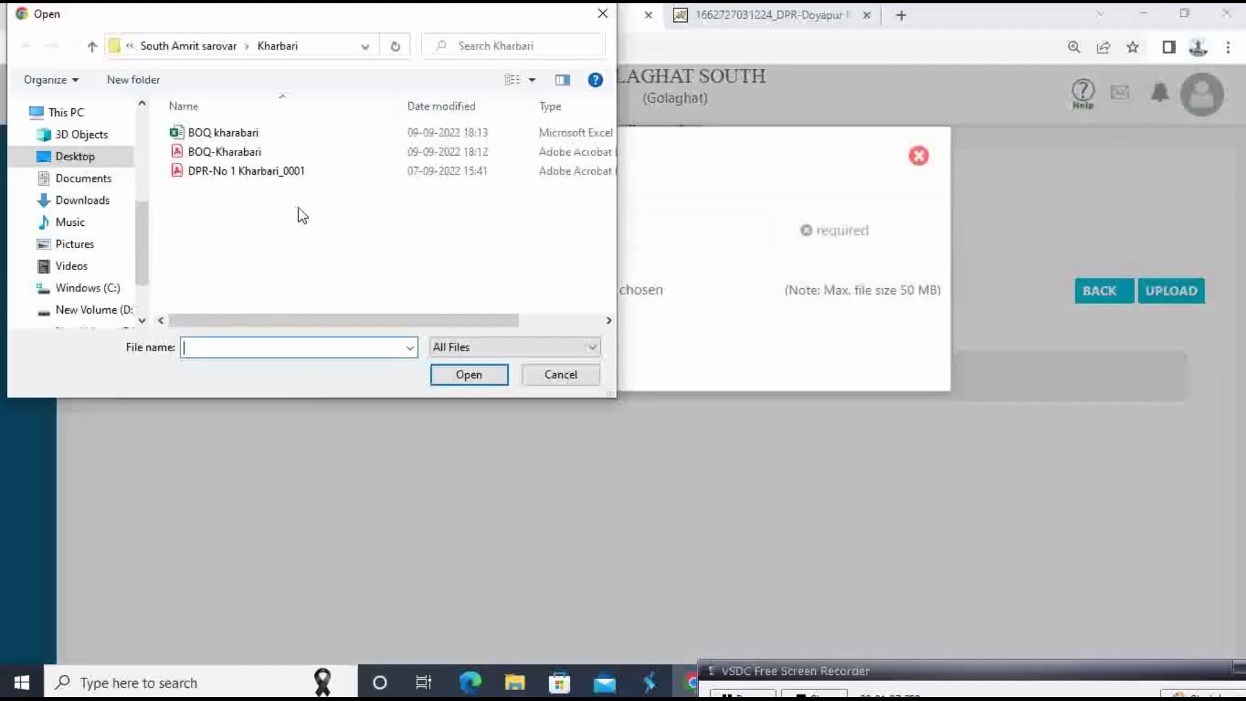
double_click(260, 172)
click(541, 231)
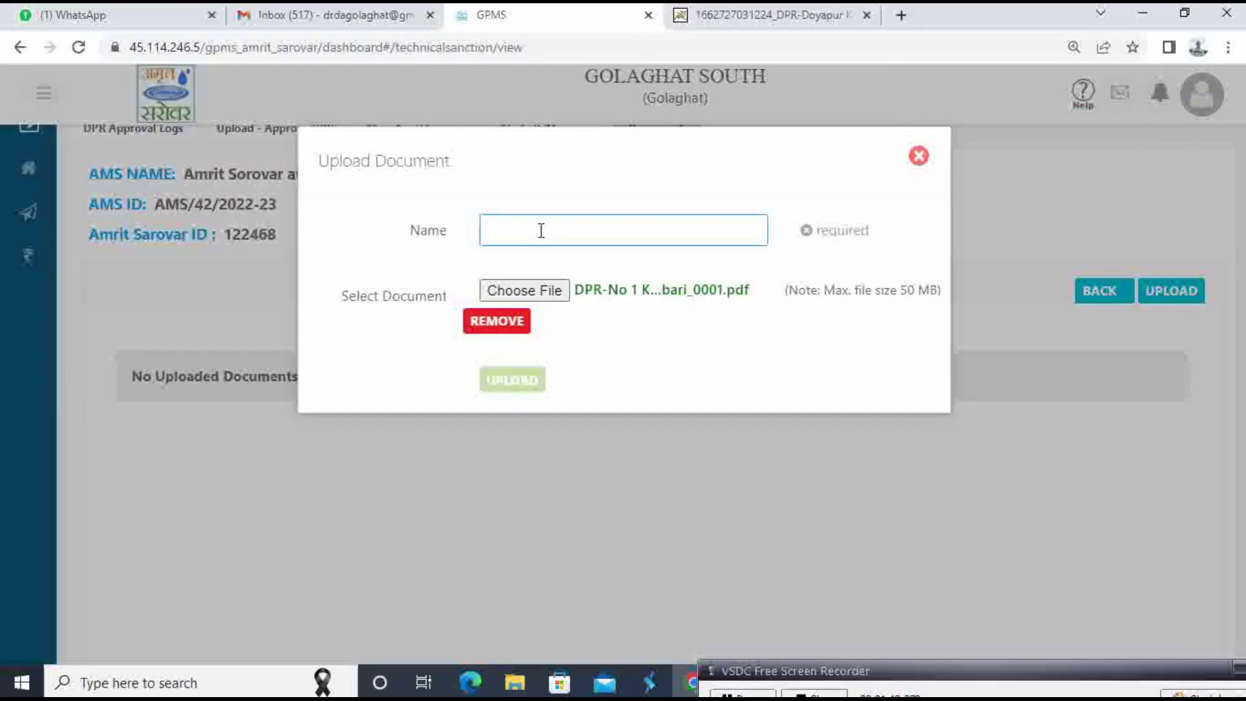
text(DPR-K)
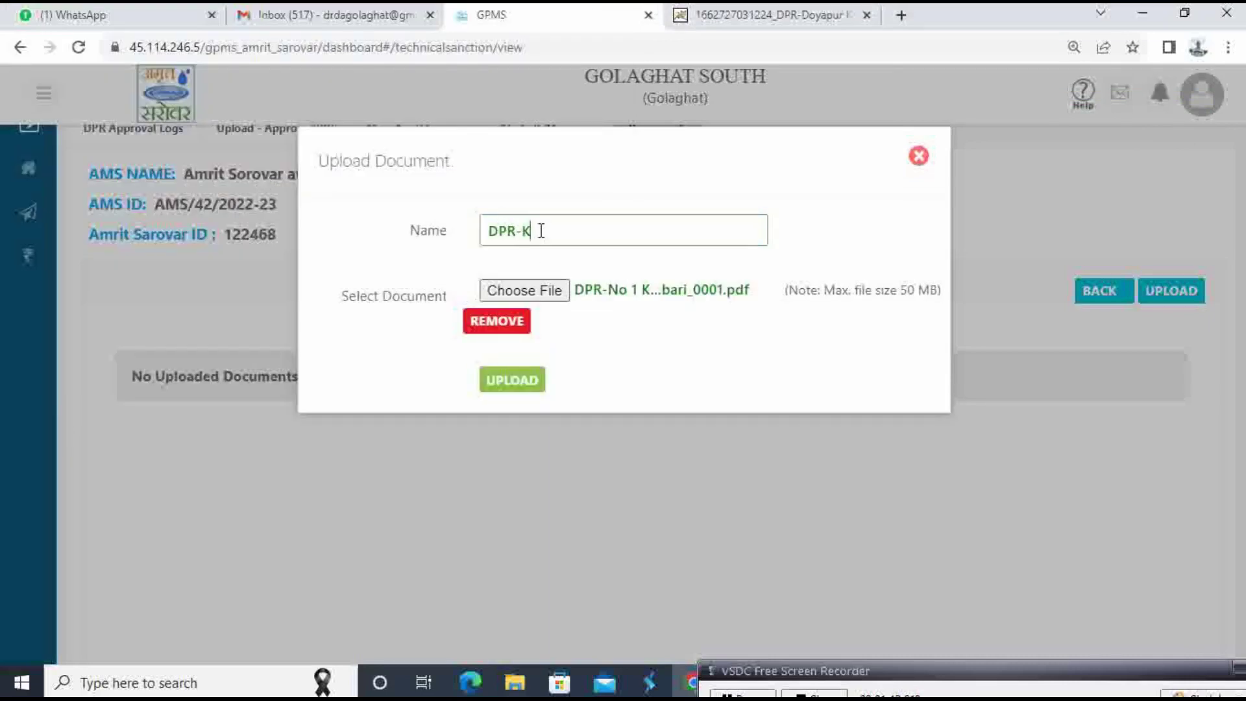
text(harabari)
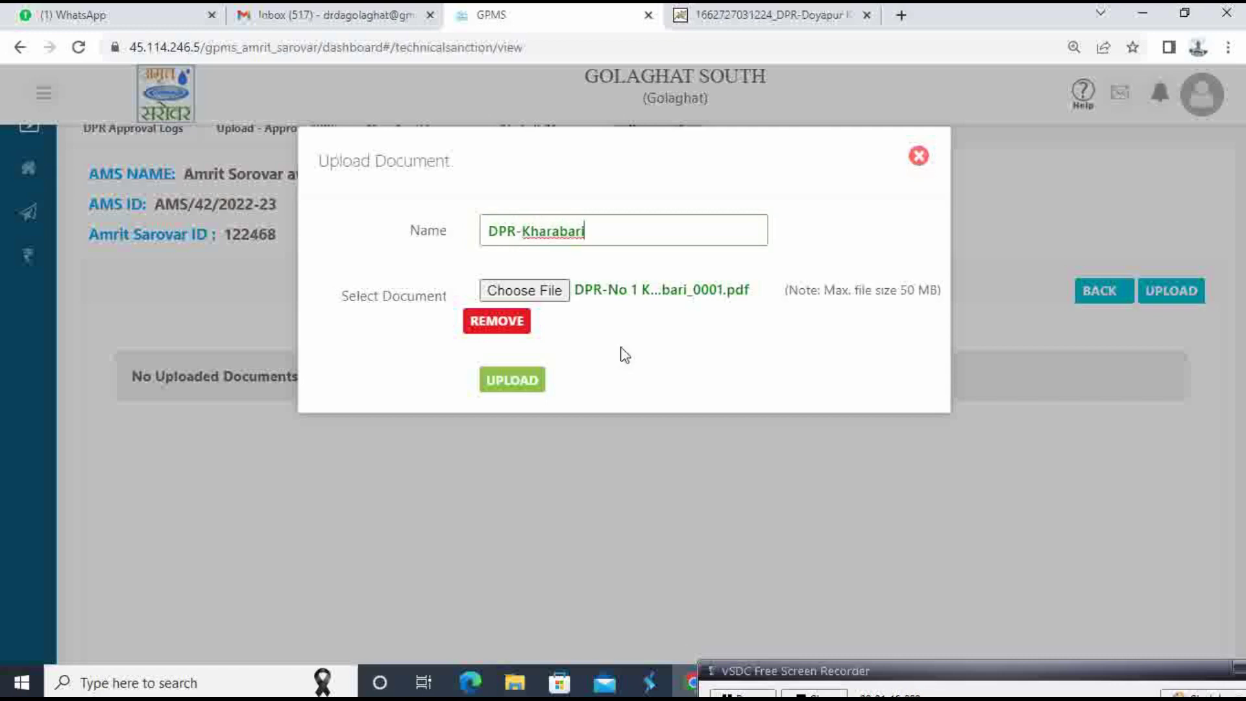
click(521, 382)
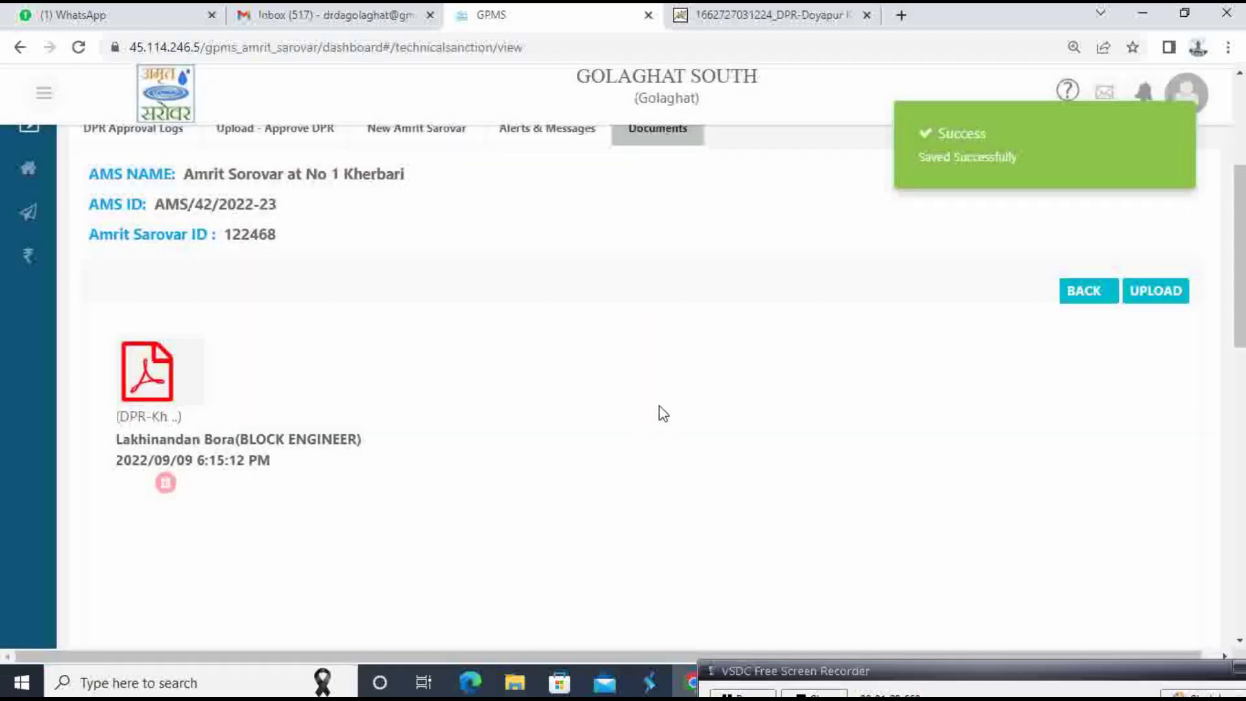
click(1162, 130)
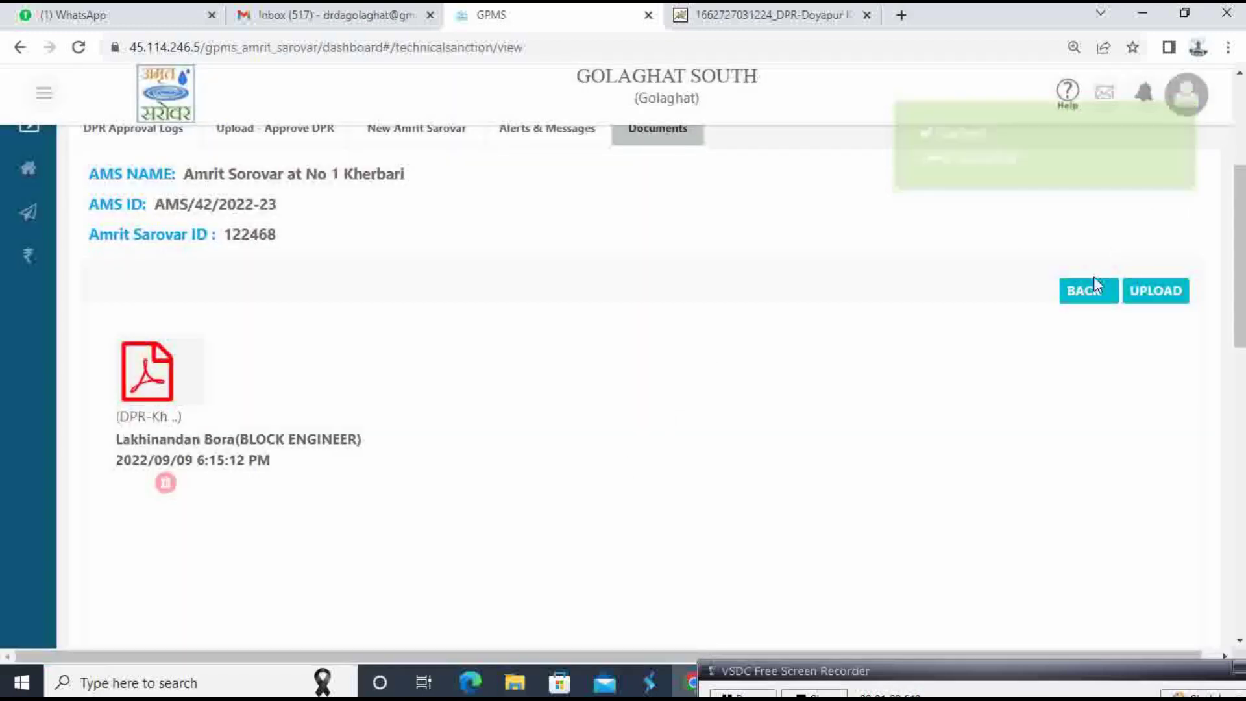
click(1084, 297)
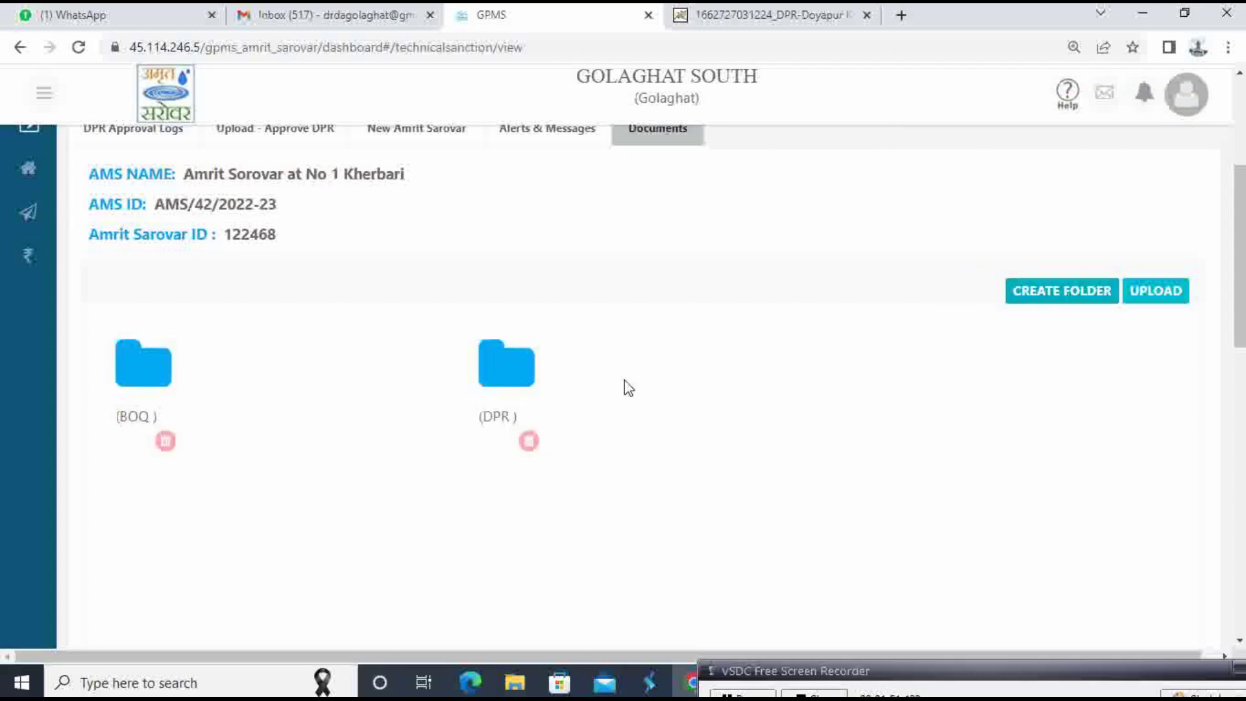
scroll(689, 454, up, 2)
scroll(687, 442, down, 3)
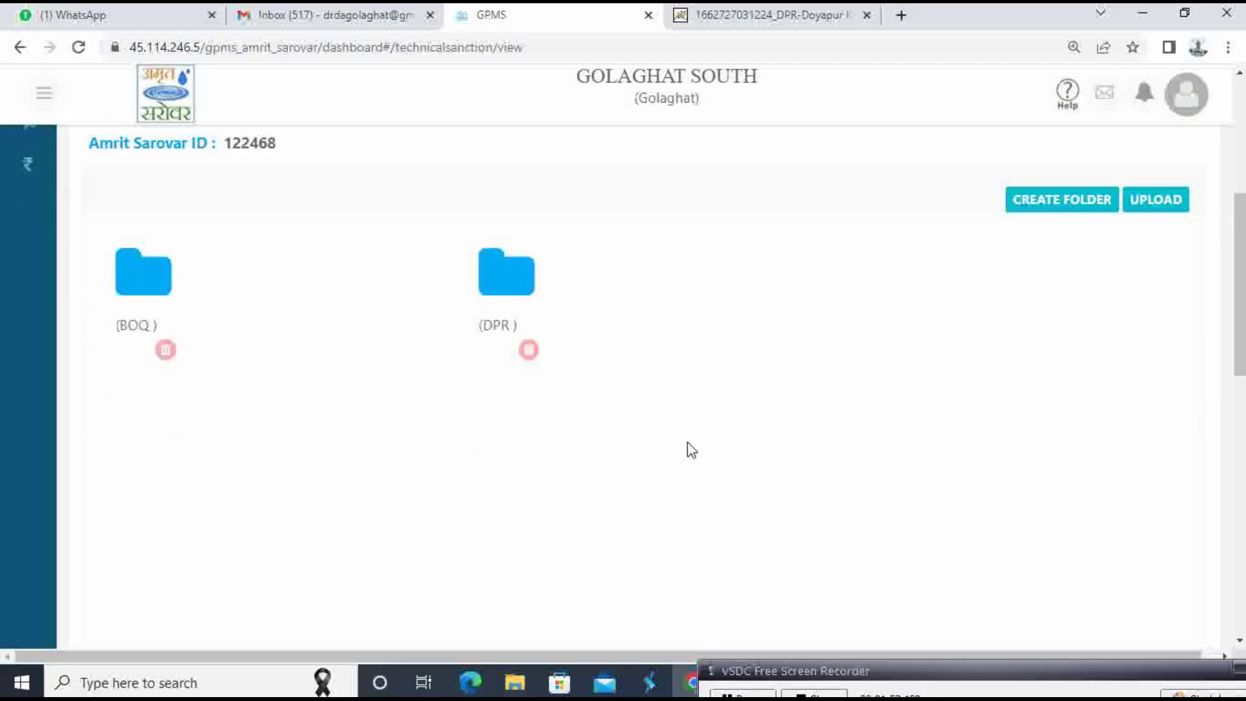
scroll(687, 442, up, 3)
click(782, 684)
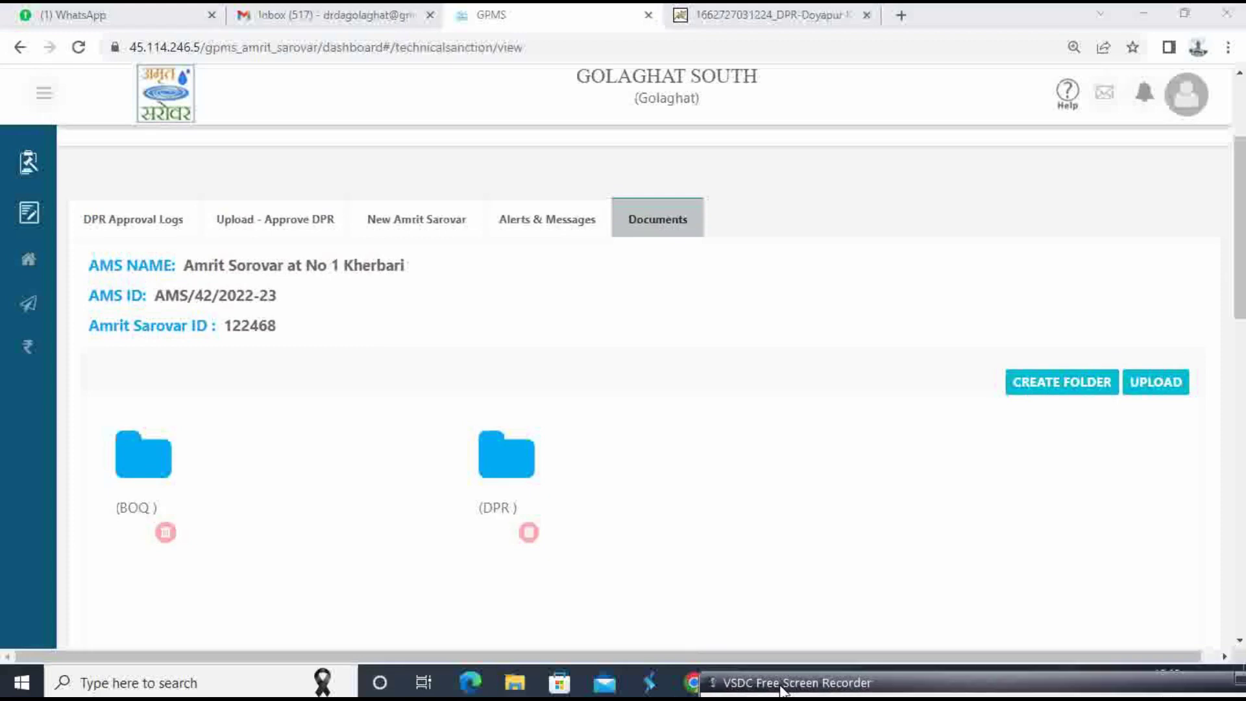
scroll(615, 437, down, 1)
scroll(618, 439, up, 1)
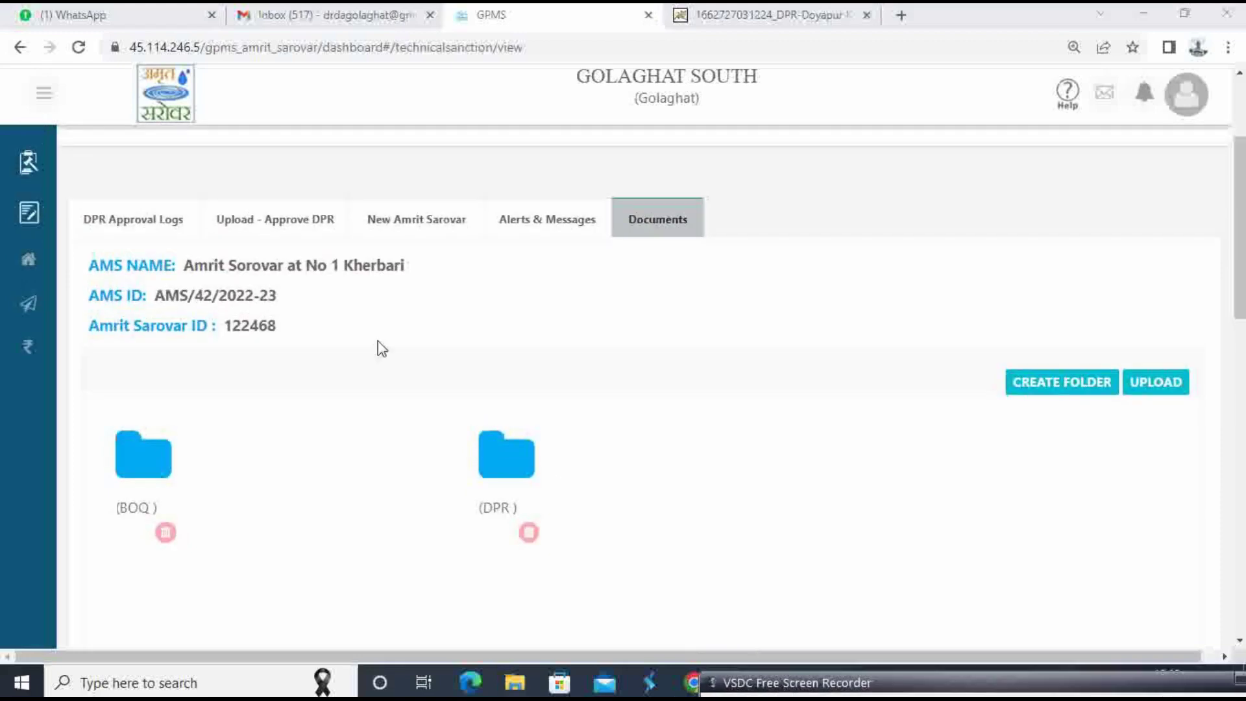
Load BOQ kharabari.xlsx as the BOQ of the No 1 Kherbari work and display its estimate items.
click(271, 222)
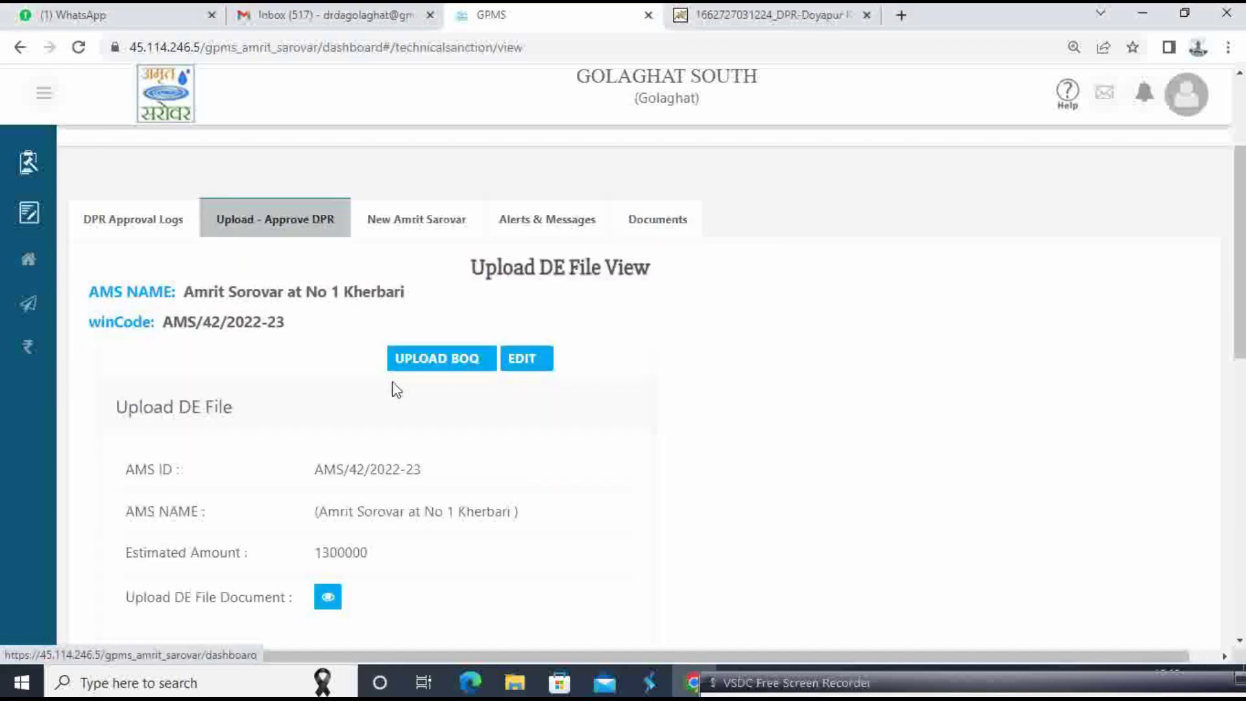
scroll(421, 312, down, 2)
click(449, 193)
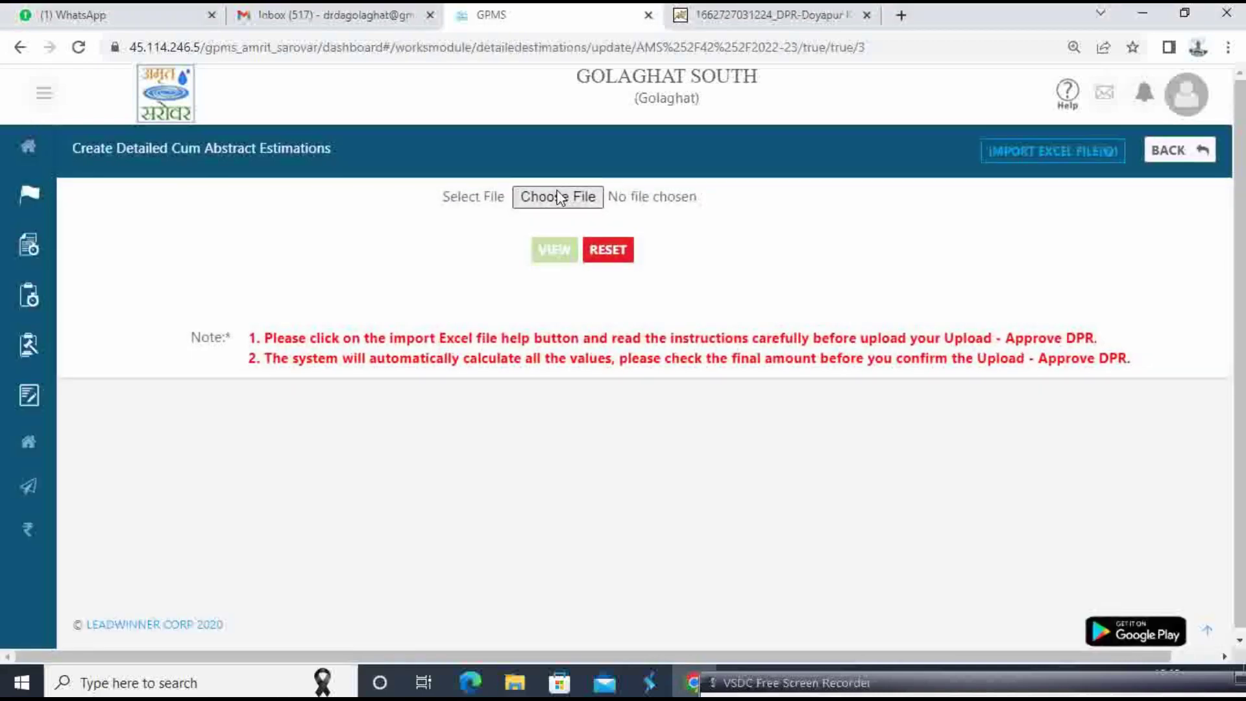
click(564, 198)
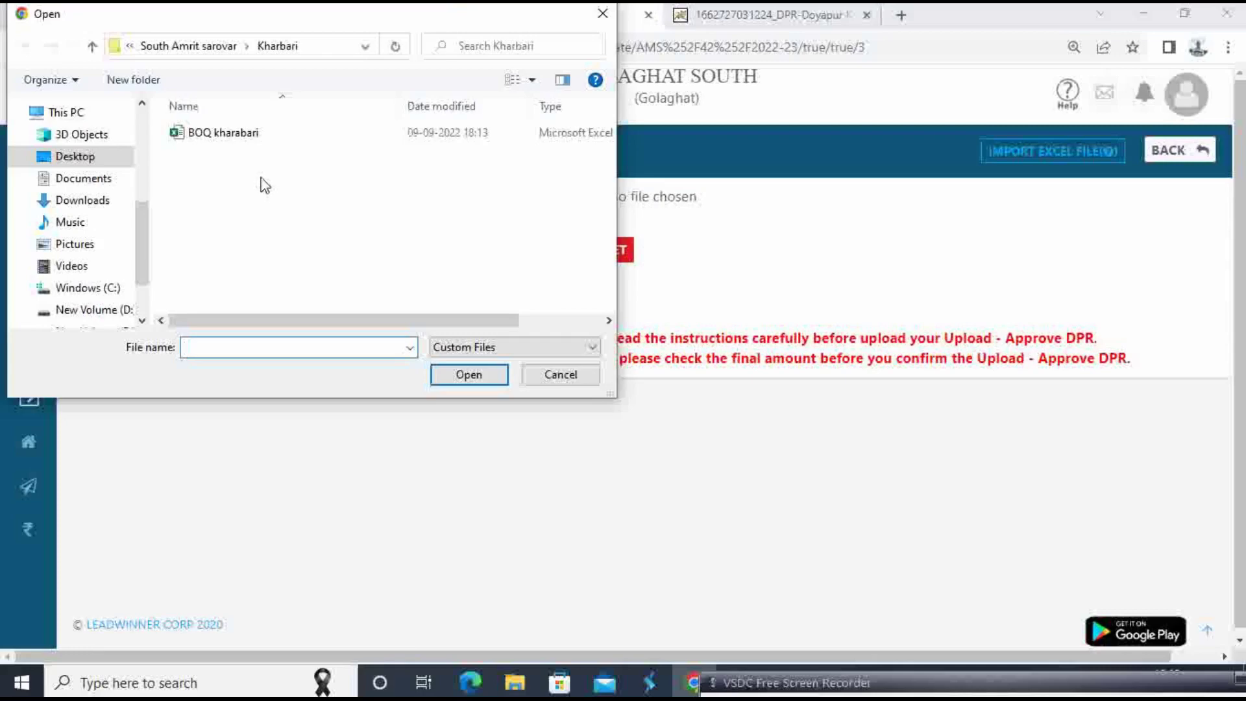
double_click(220, 133)
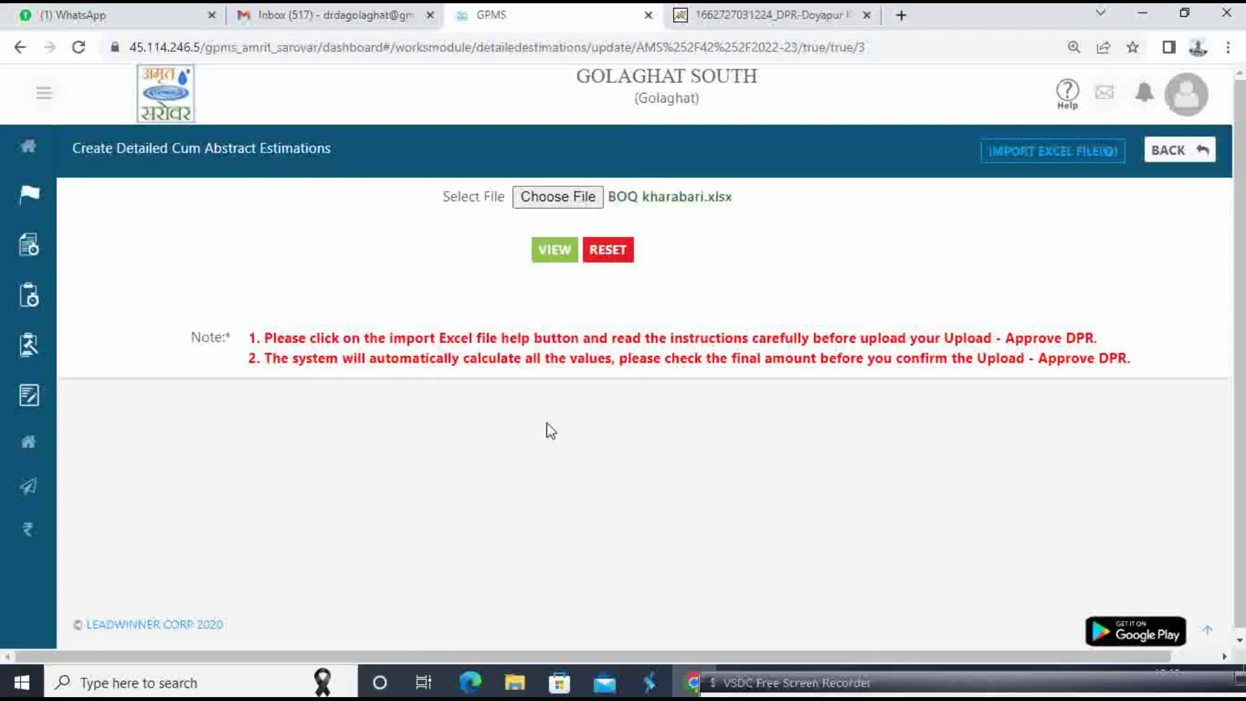
click(552, 252)
Save the imported estimate with the note "BOQ updated." and dismiss the notification.
scroll(752, 493, down, 3)
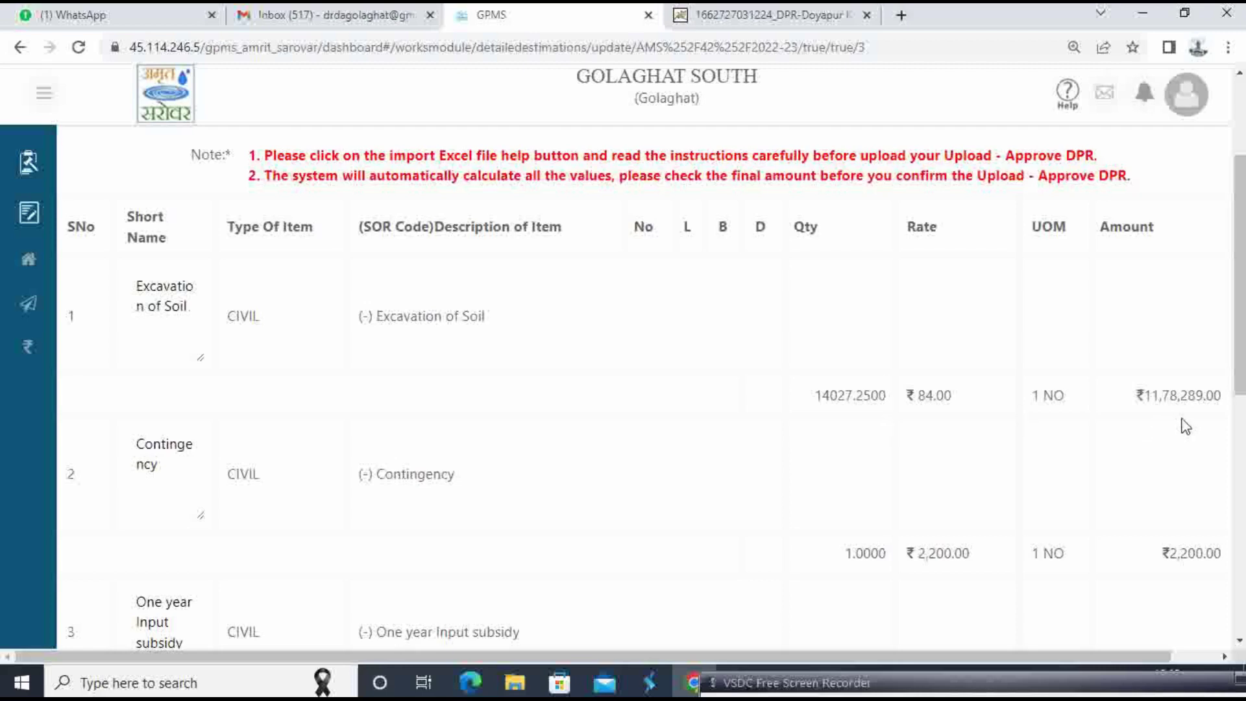
scroll(1186, 423, down, 3)
scroll(1180, 429, down, 3)
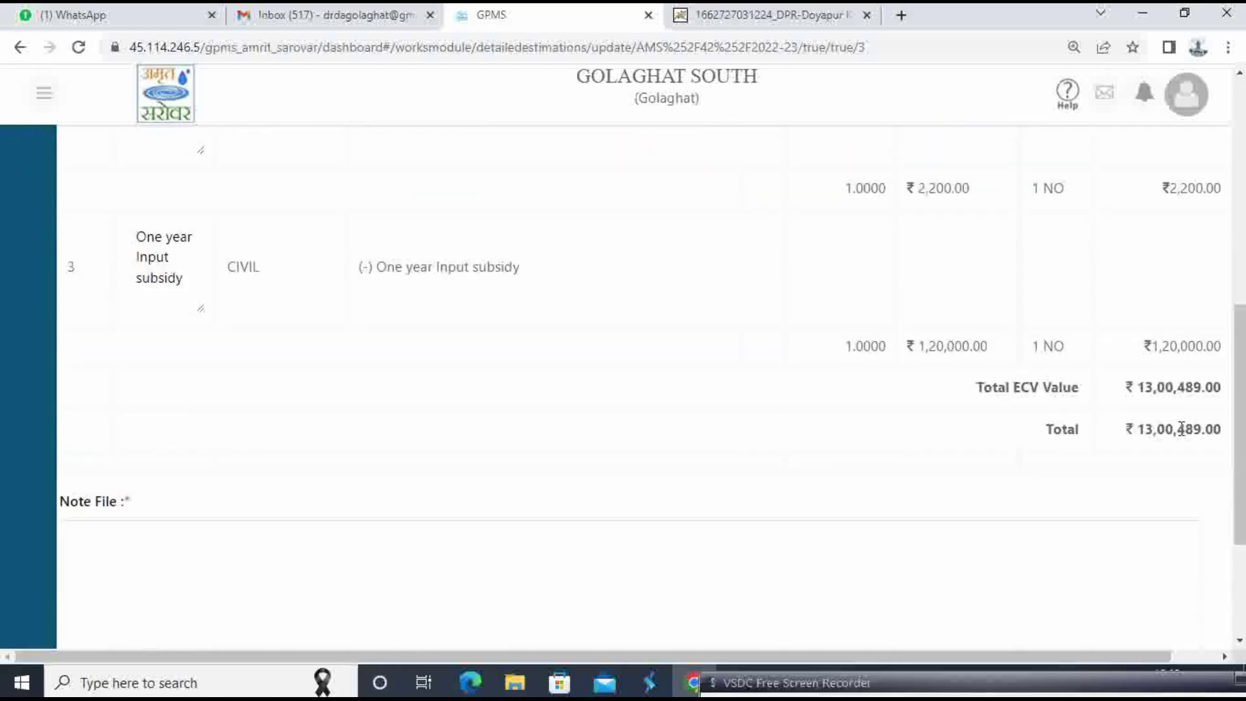
scroll(1166, 428, down, 2)
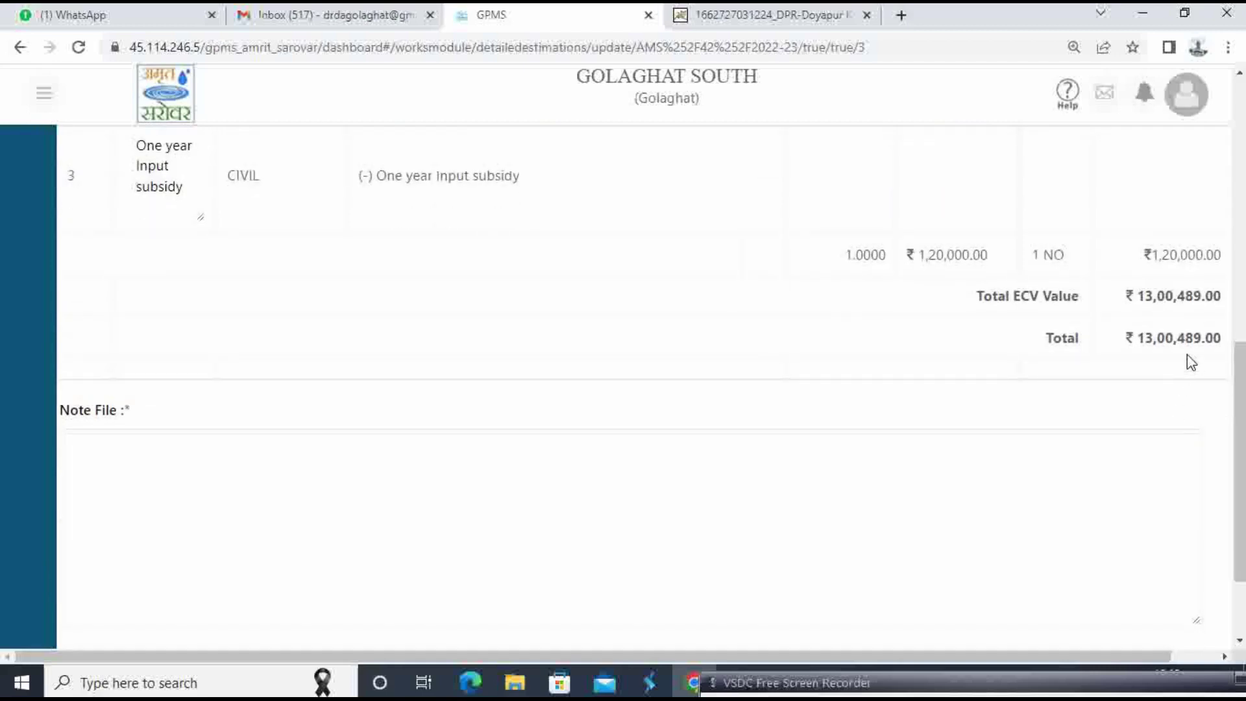
scroll(1188, 362, down, 2)
click(614, 478)
text(B)
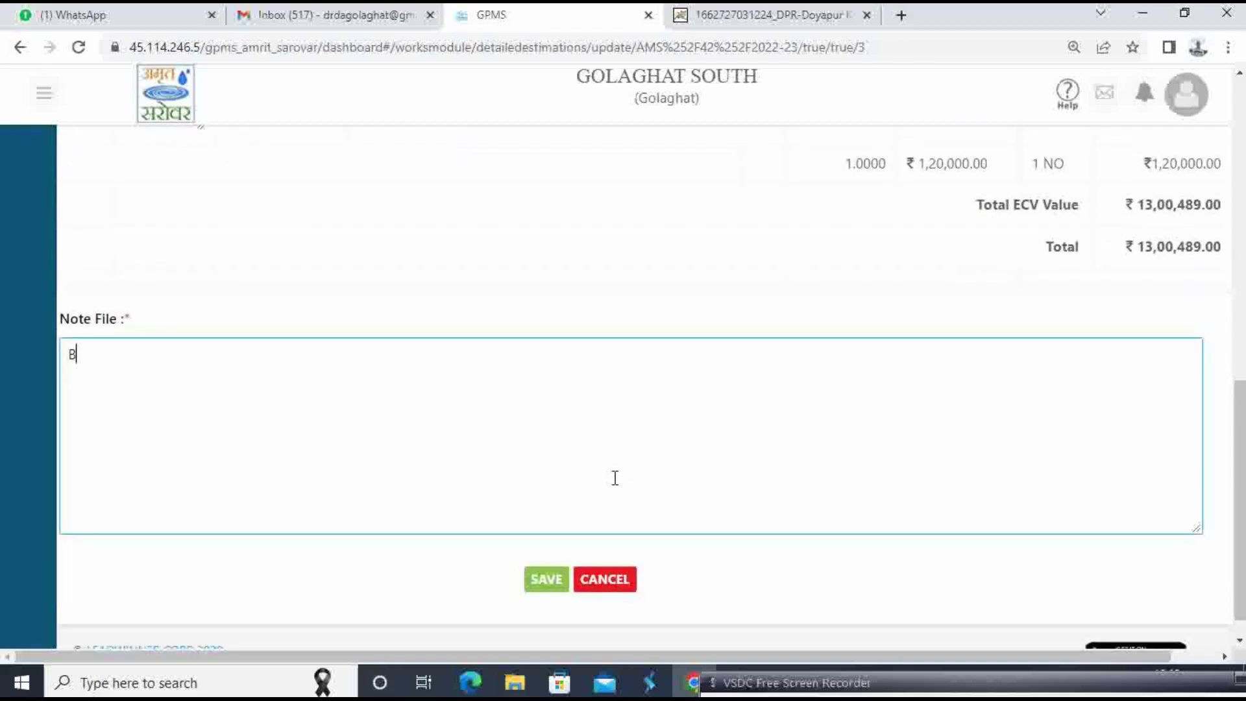
text(OQ updated. For)
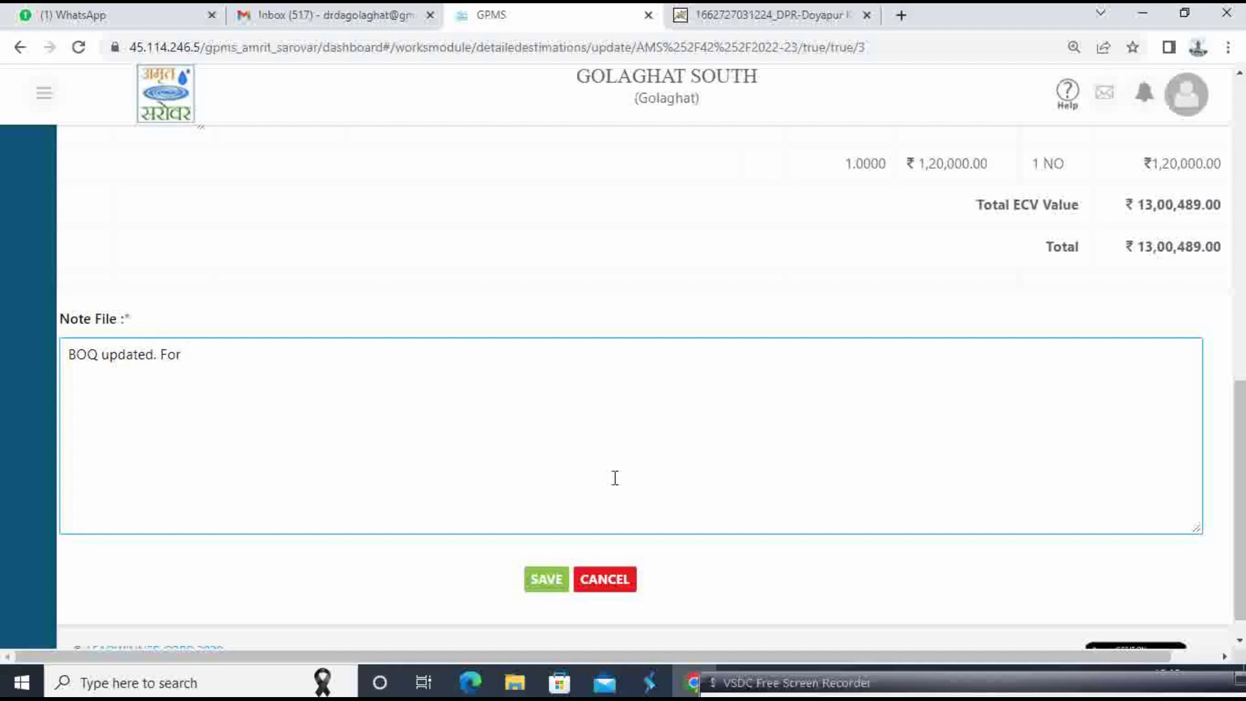
key(BackSpace)
key(BackSpace)
key(BackSpace)
click(545, 584)
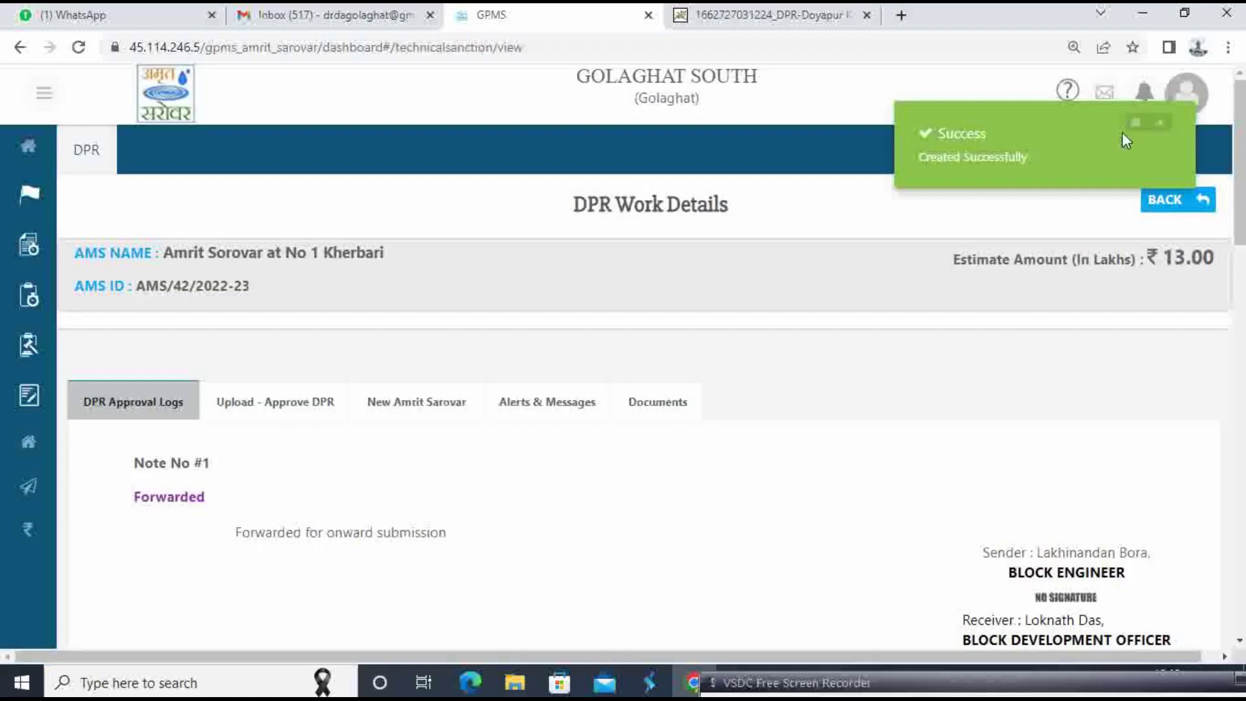
click(1160, 125)
Review the Kherbari work's approval logs, detailed cum abstract estimate and document folders.
scroll(542, 512, down, 4)
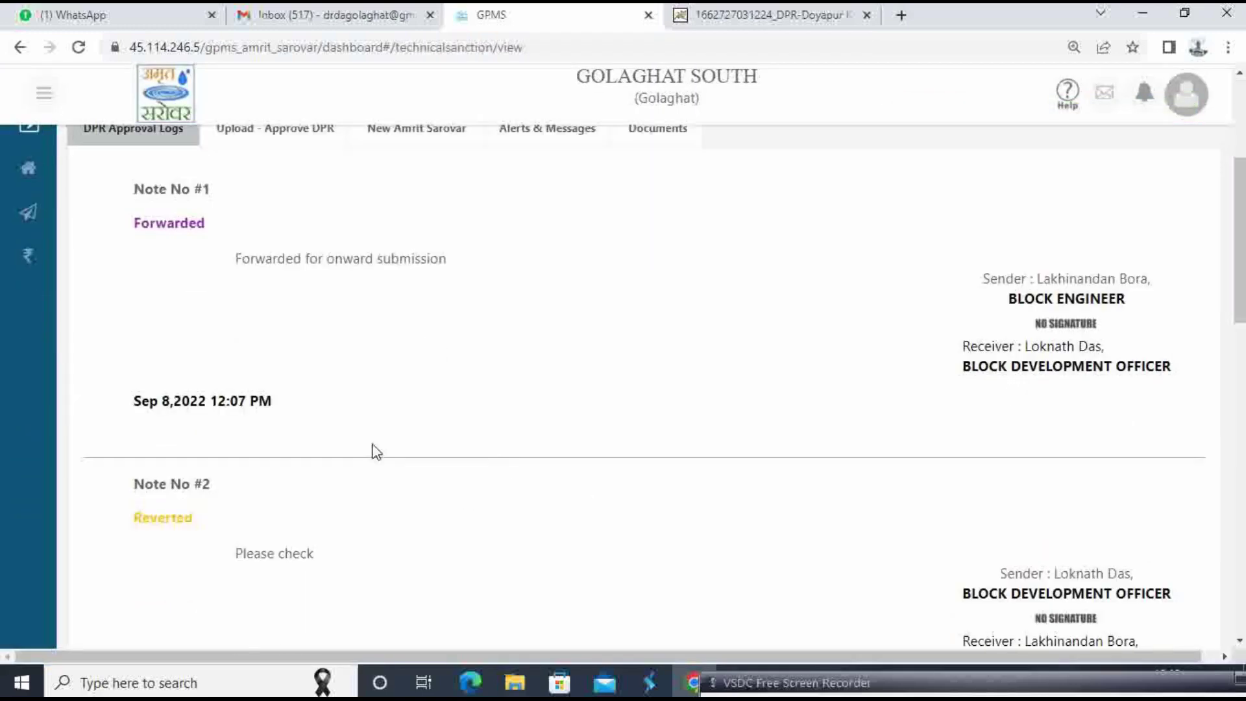
scroll(279, 376, down, 5)
scroll(308, 383, down, 4)
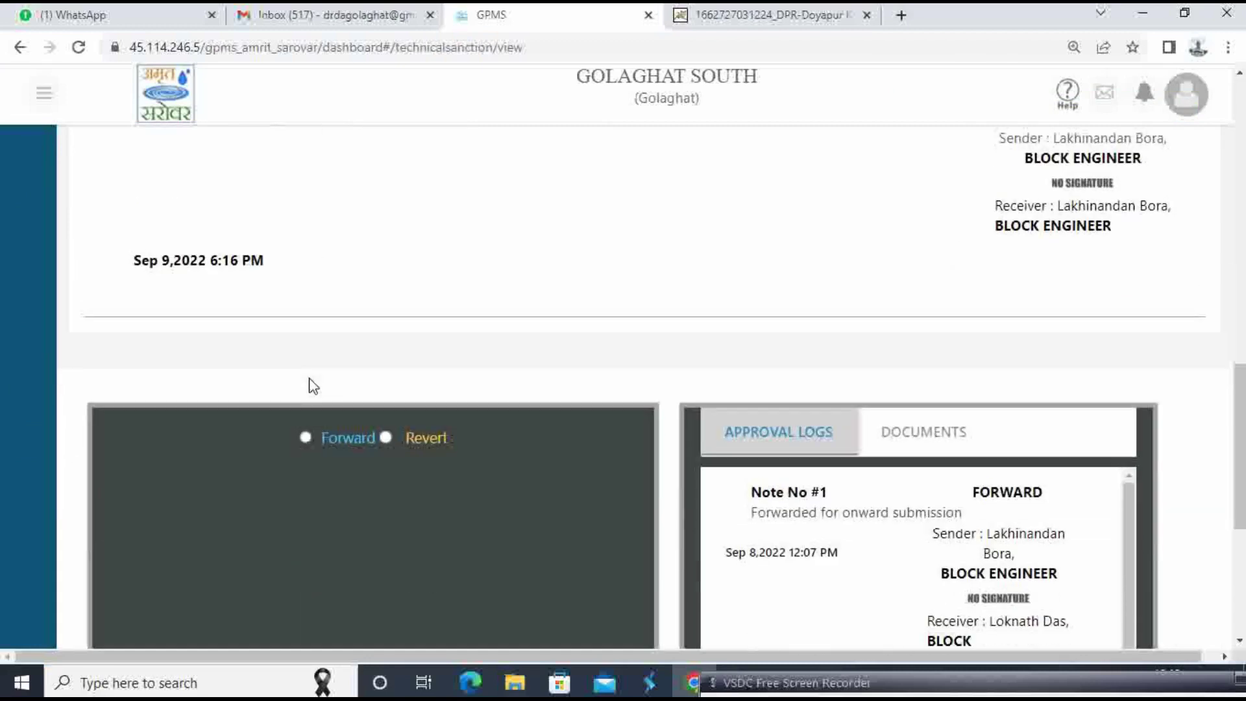
scroll(313, 383, up, 5)
scroll(314, 383, up, 8)
click(313, 411)
scroll(467, 478, down, 10)
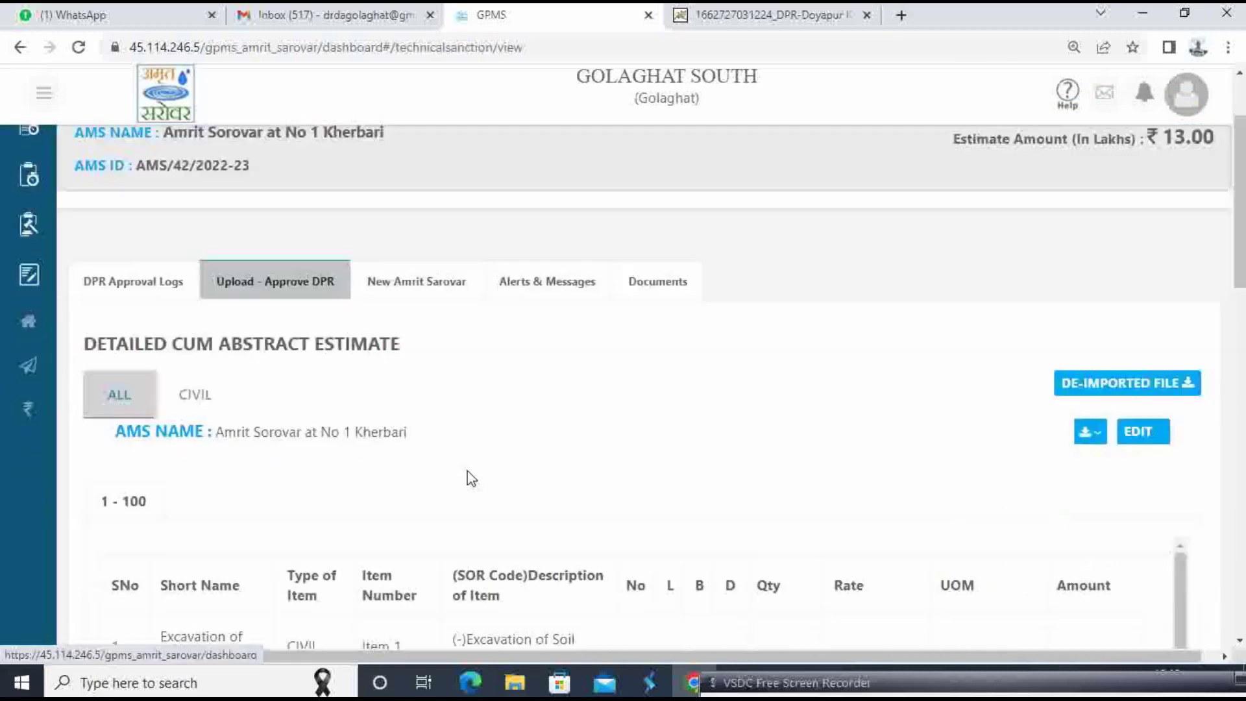
scroll(1038, 471, down, 2)
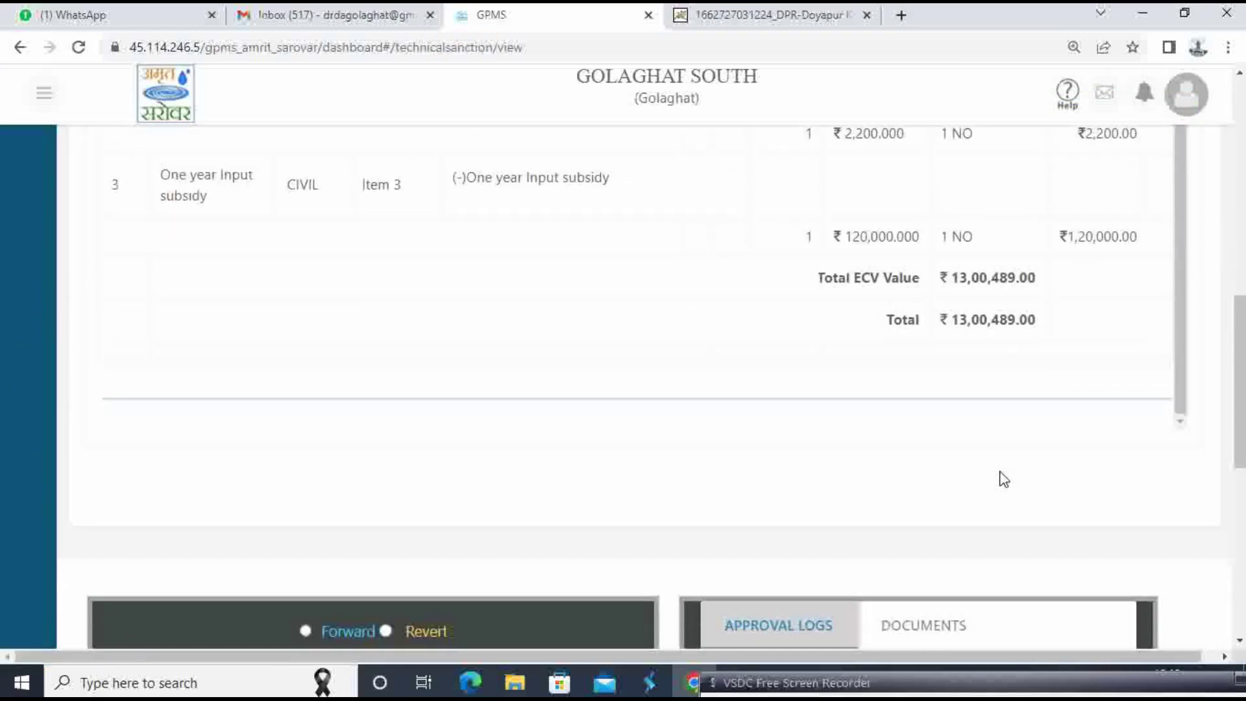
scroll(779, 464, up, 15)
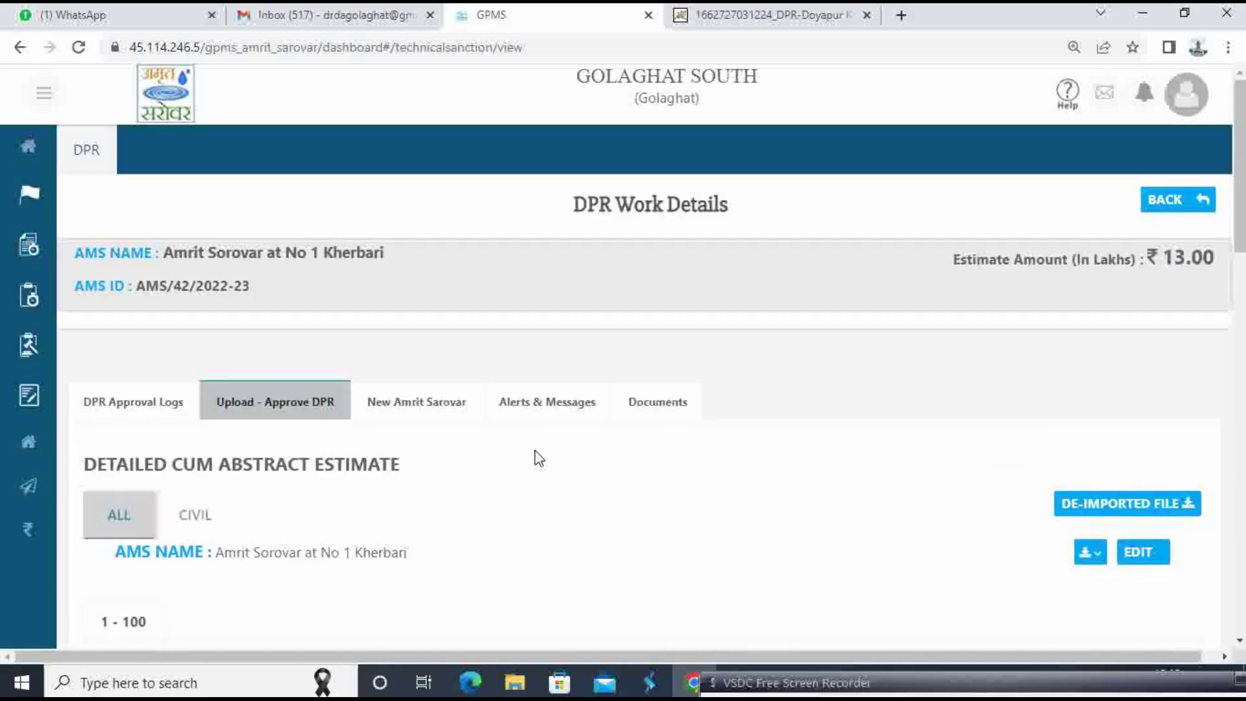
click(639, 415)
scroll(603, 487, down, 7)
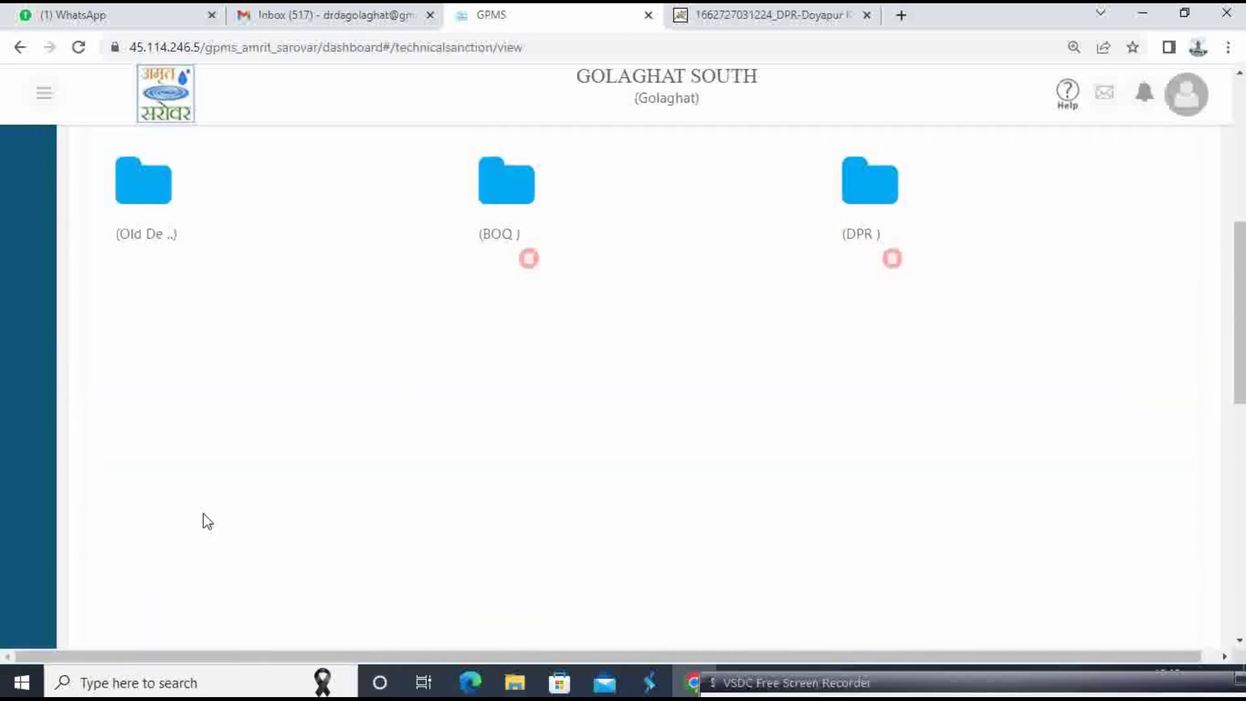
scroll(194, 487, up, 5)
Choose to forward the Kherbari DPR from its approval logs and verify the approval with the OTP.
click(112, 310)
scroll(382, 519, down, 15)
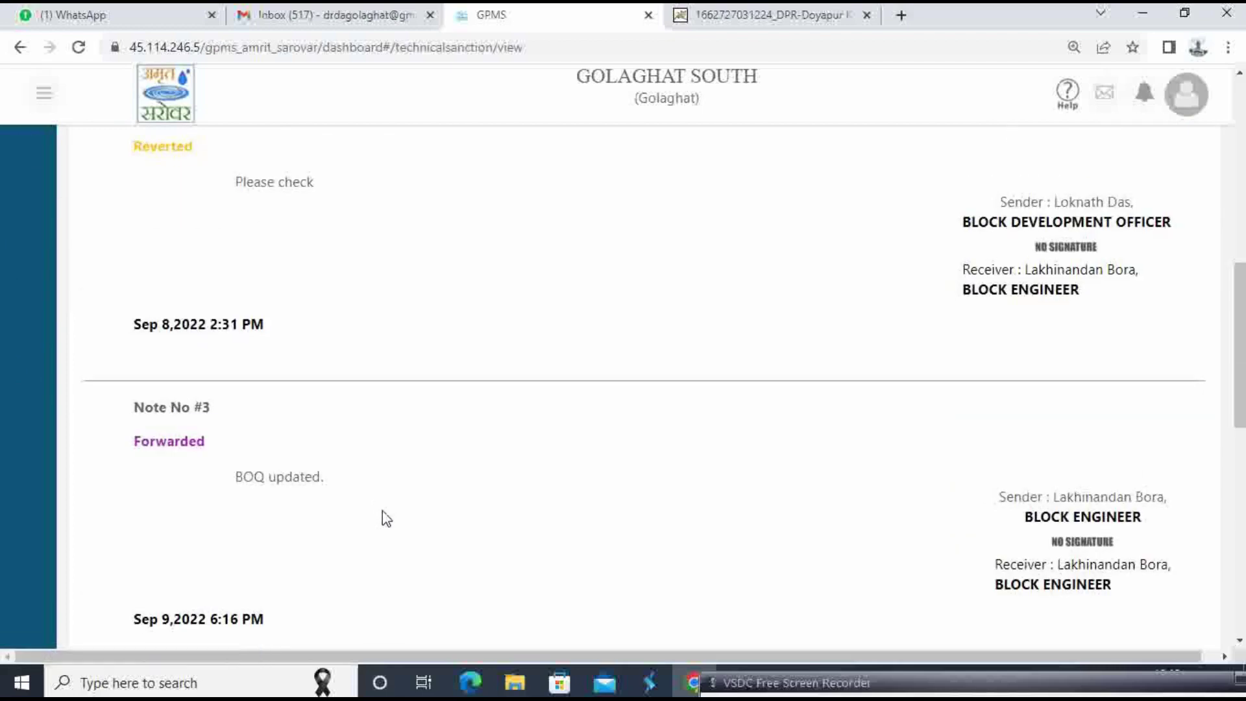
click(307, 255)
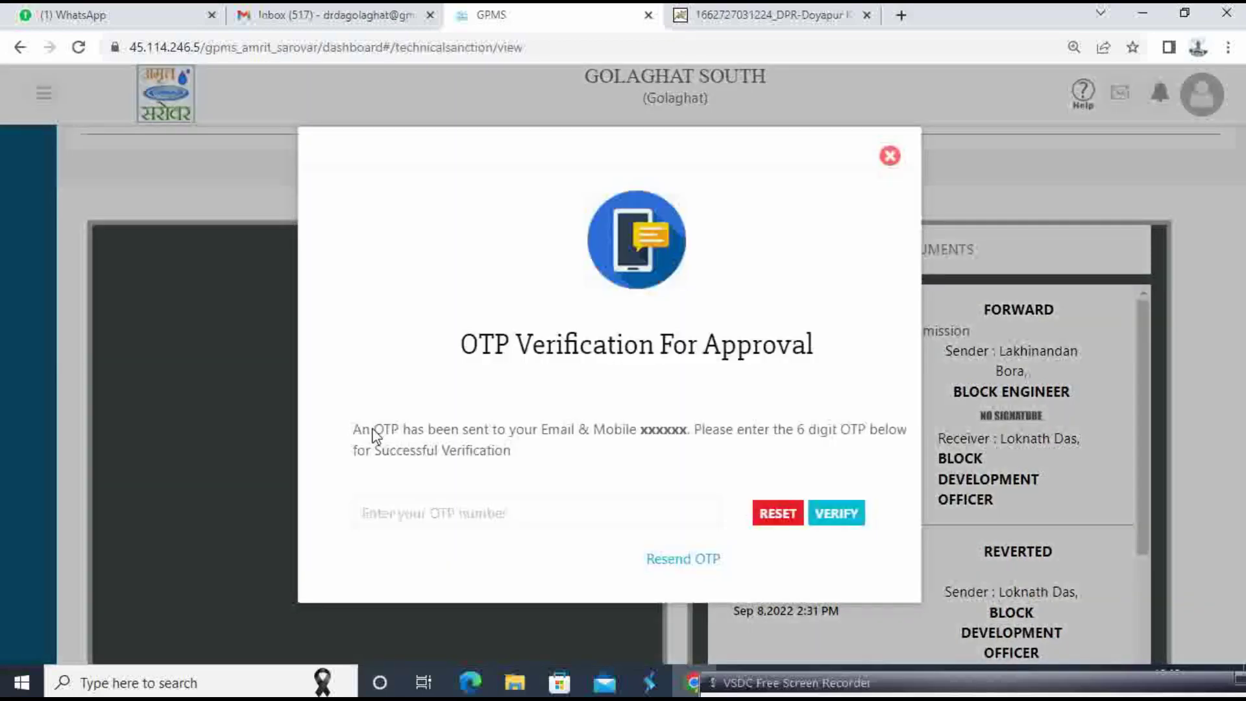
click(538, 518)
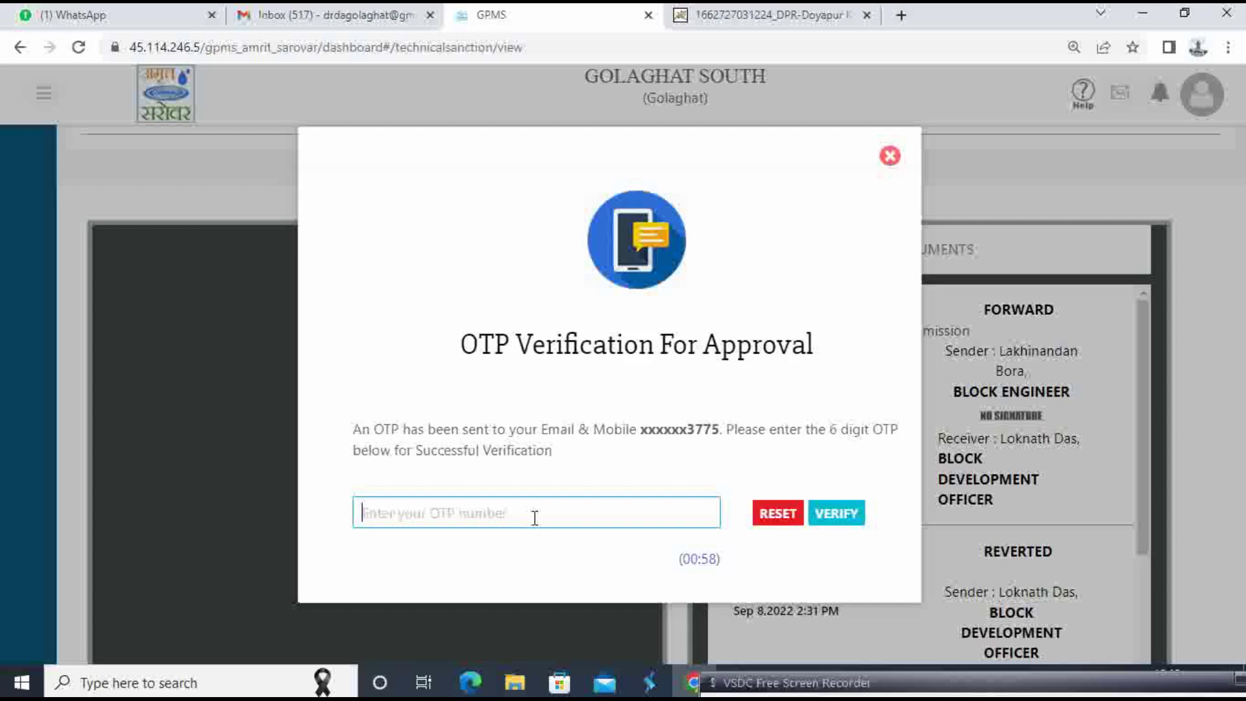
key(ctrl+v)
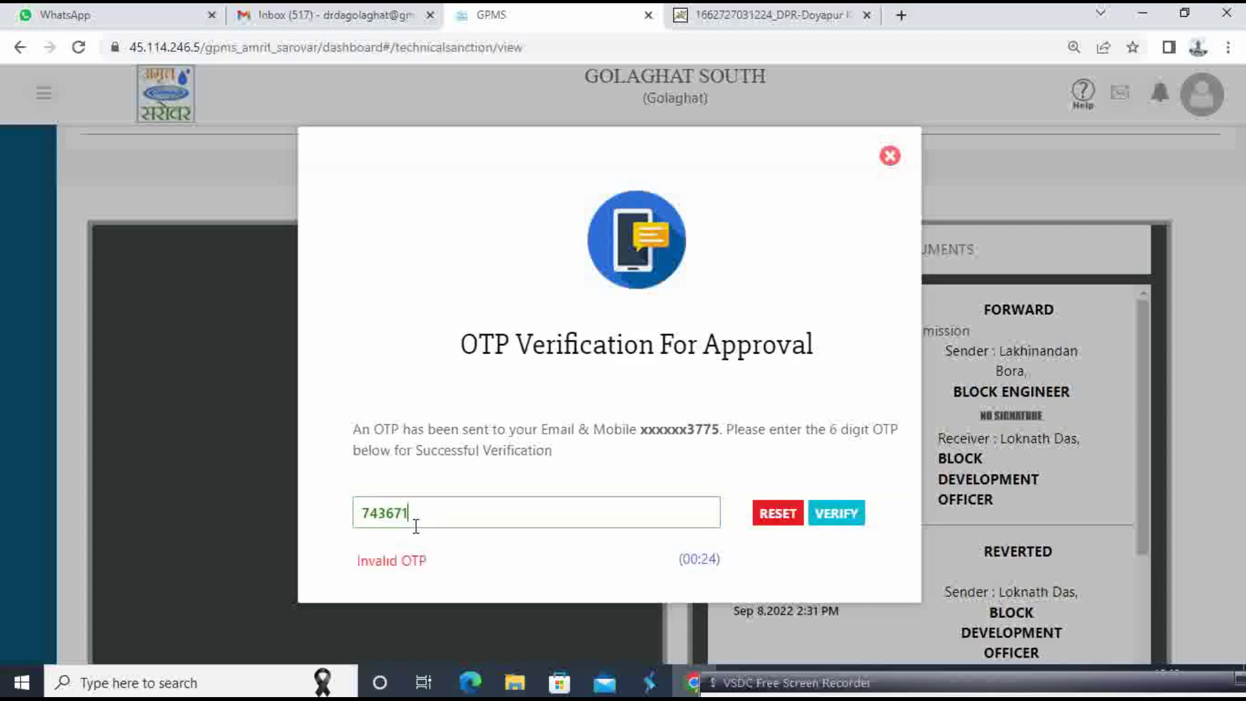
click(835, 512)
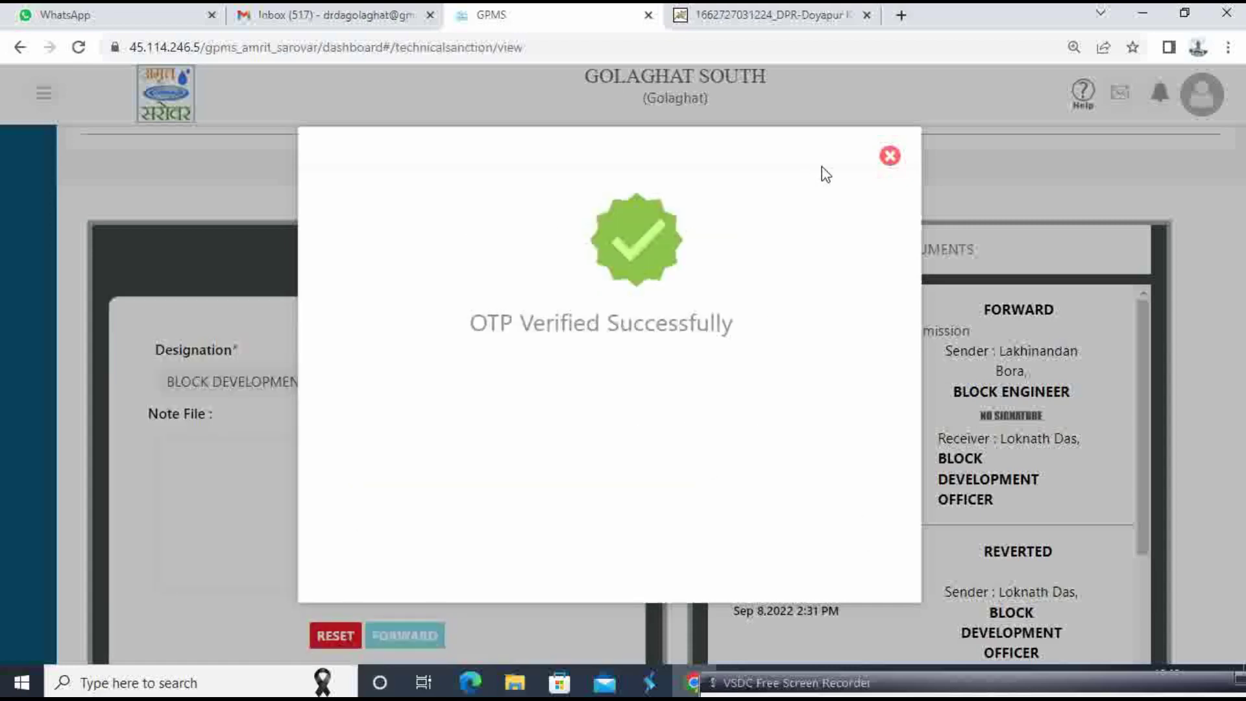
click(889, 156)
Forward the DPR to the listed Block Development Officer with the note "For onward submission".
click(451, 390)
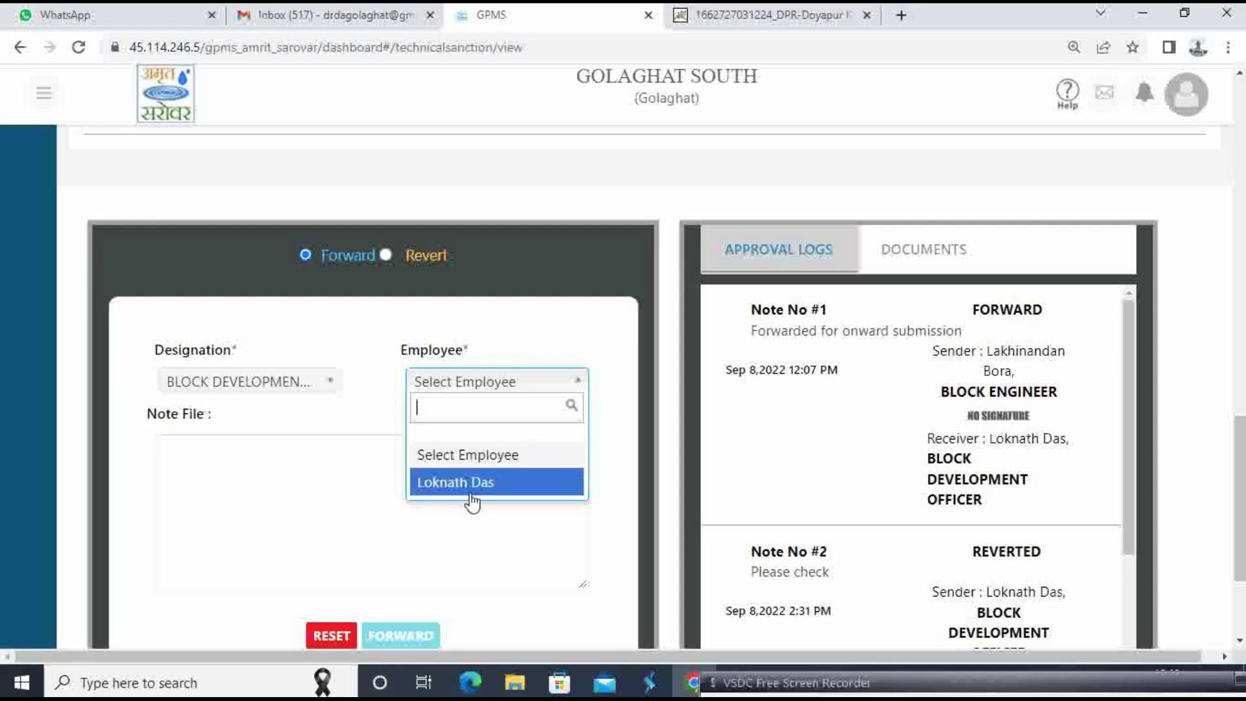
click(468, 480)
click(398, 491)
text(For)
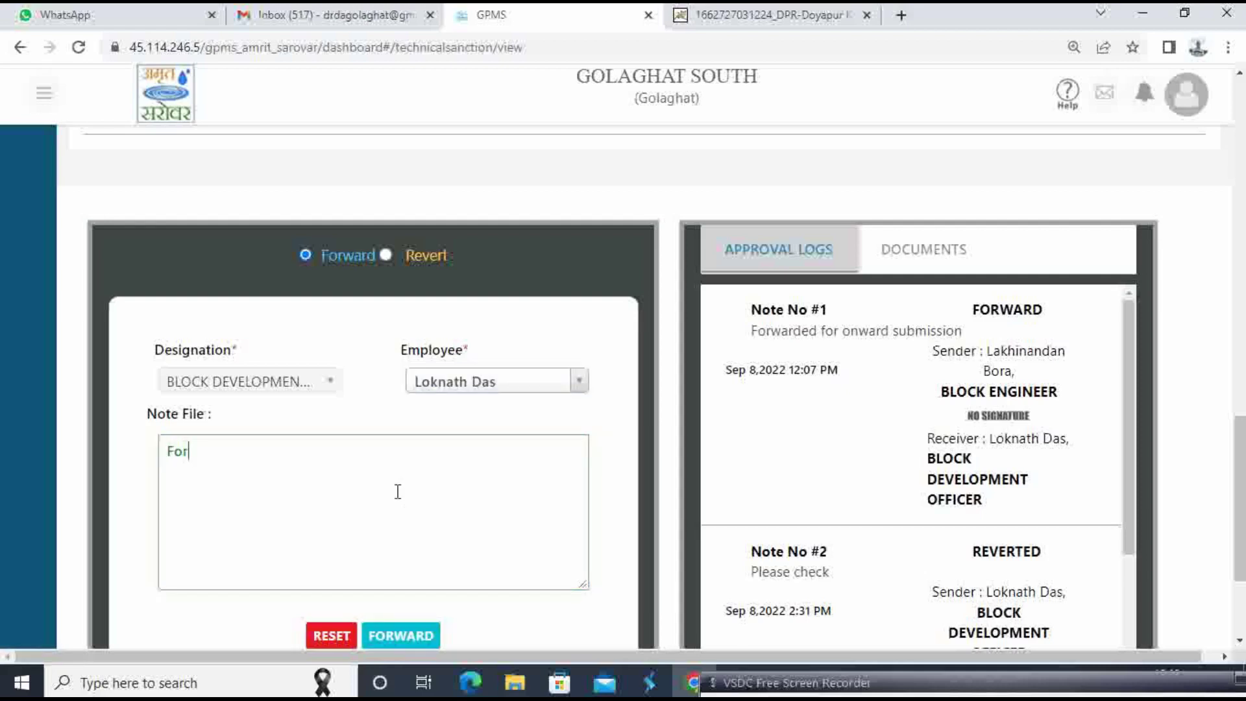
text( onward submission)
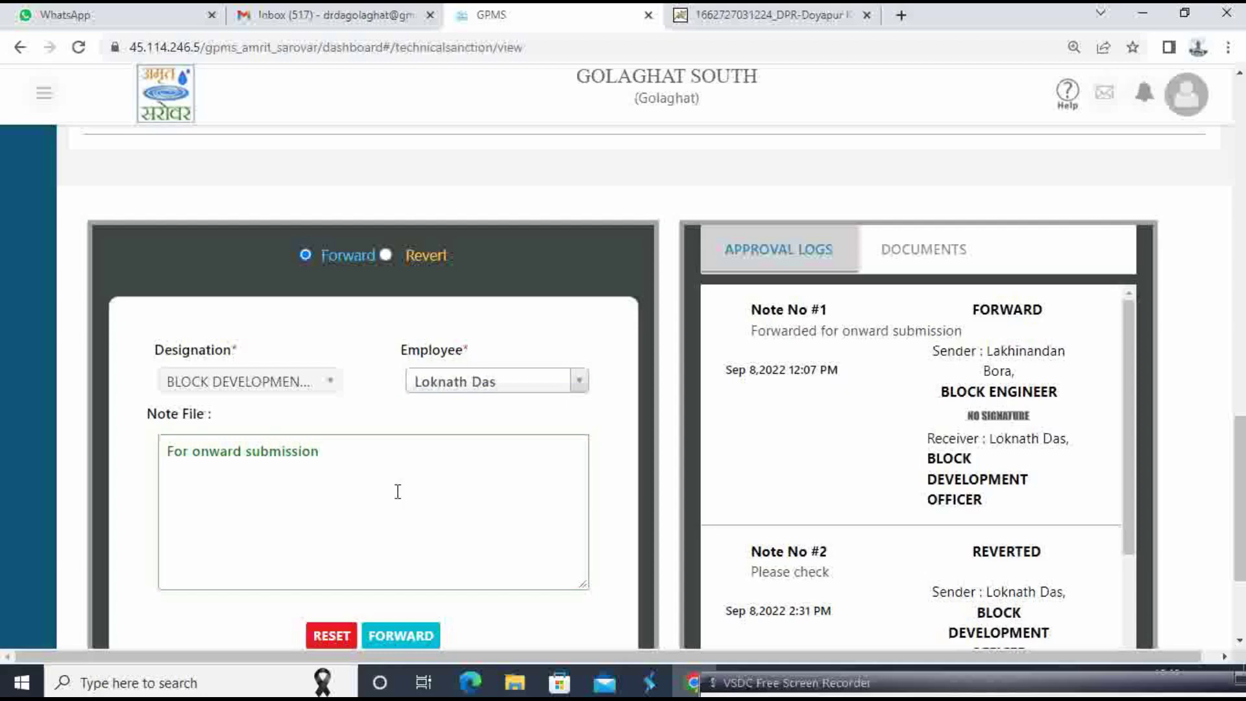
scroll(397, 492, down, 1)
scroll(397, 492, down, 3)
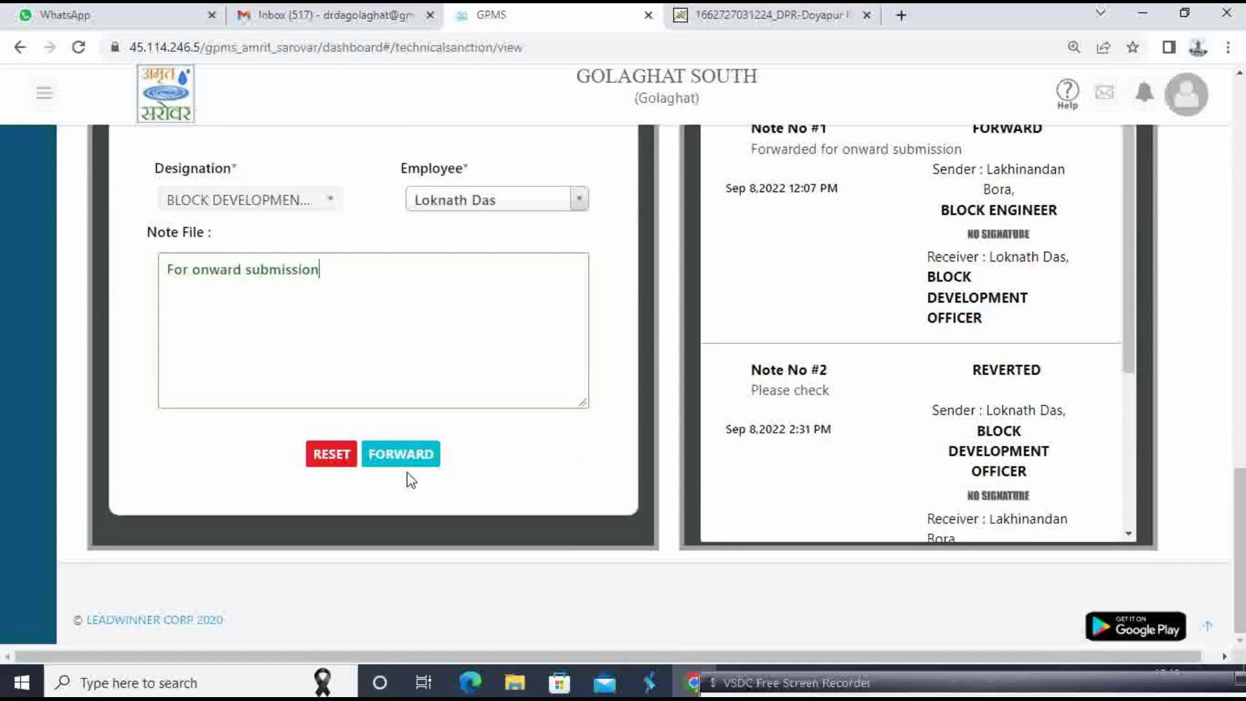
click(406, 465)
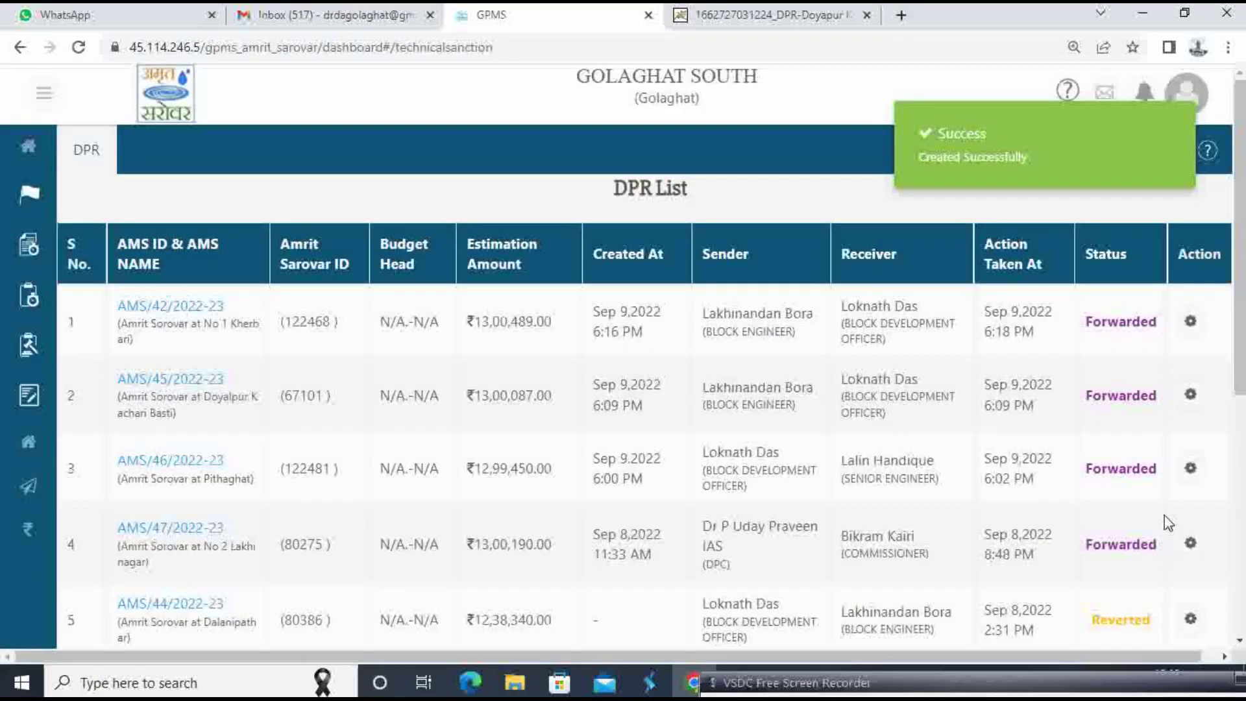
scroll(866, 433, down, 4)
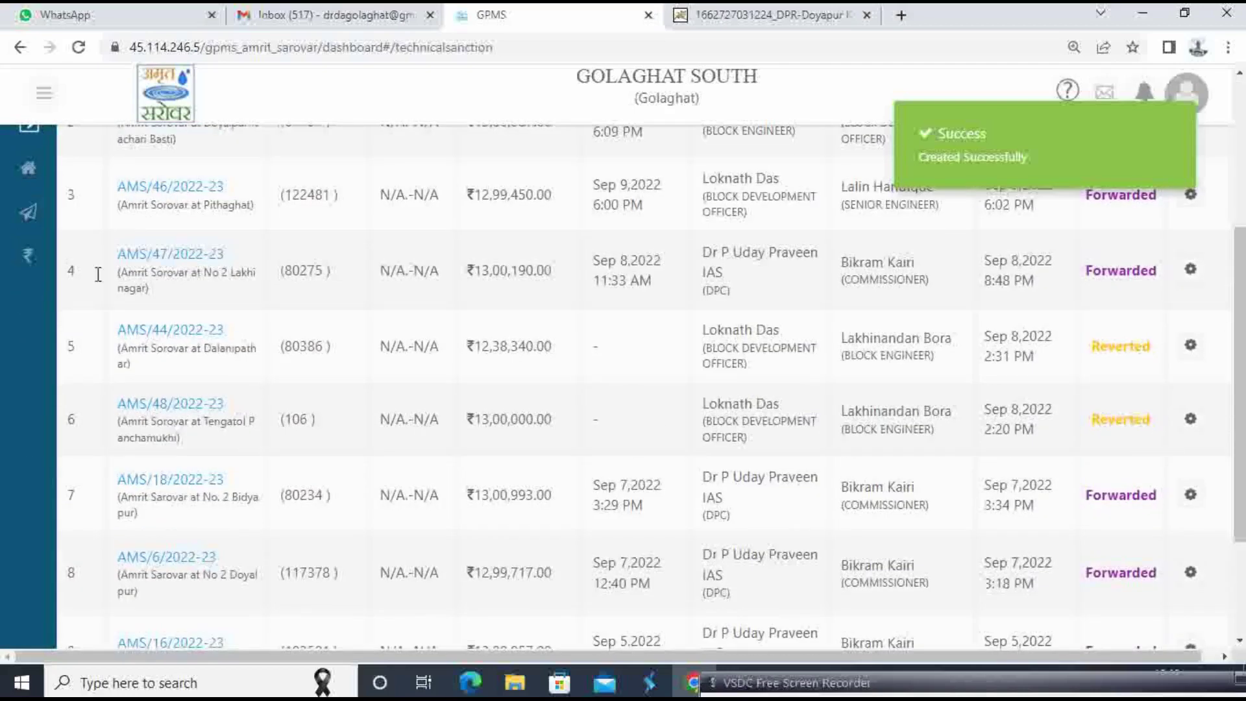